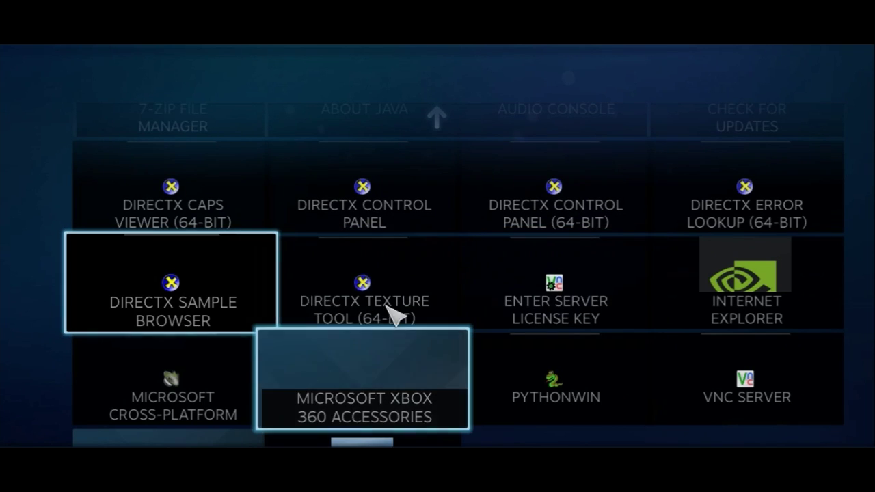
# - Leave the library shortcut list and the settings, and exit Big Picture mode
pyautogui.click(127, 106)
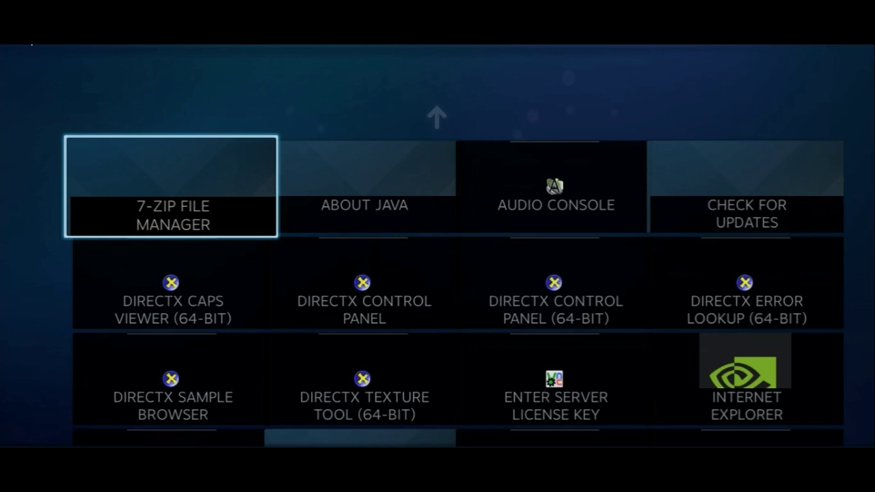
pyautogui.press('Escape')
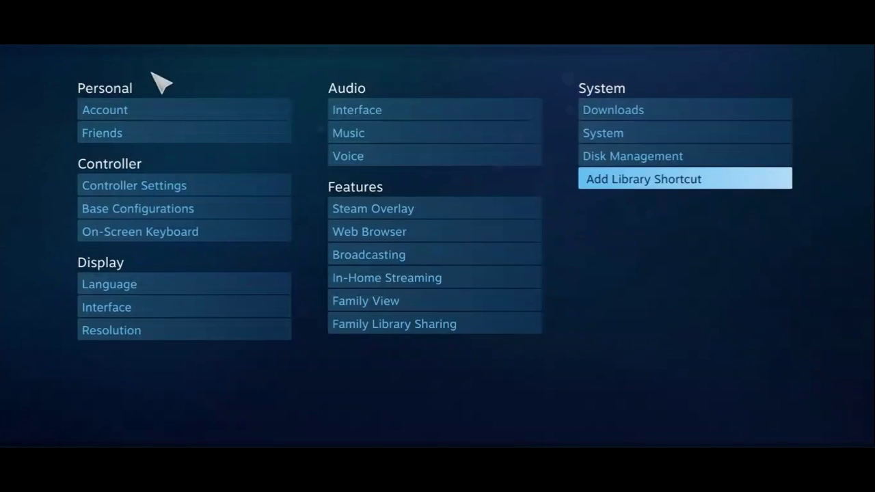
pyautogui.click(31, 54)
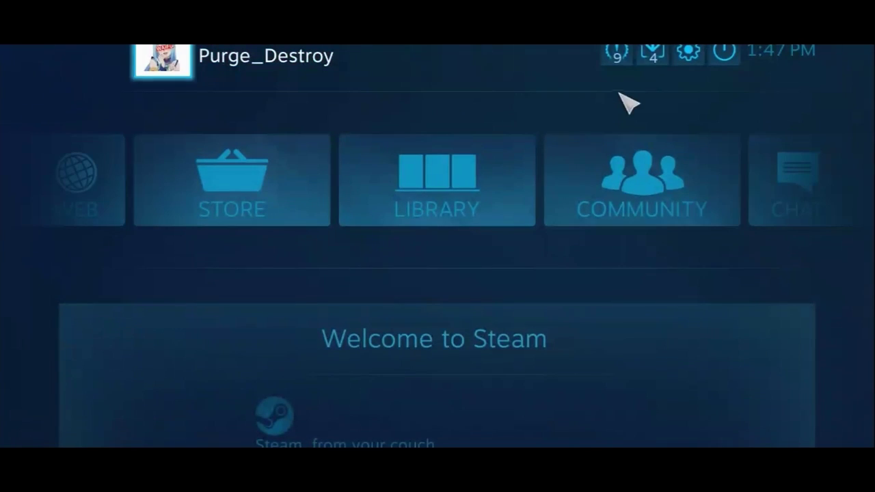
pyautogui.click(727, 53)
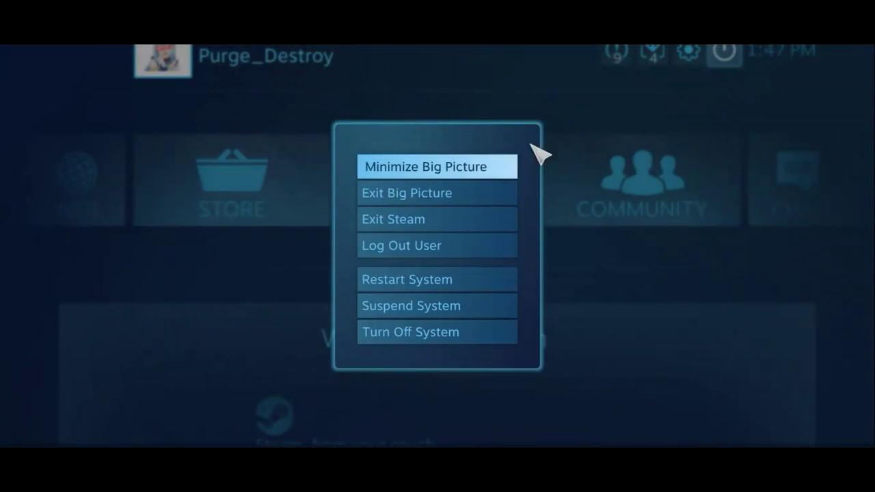
pyautogui.click(436, 194)
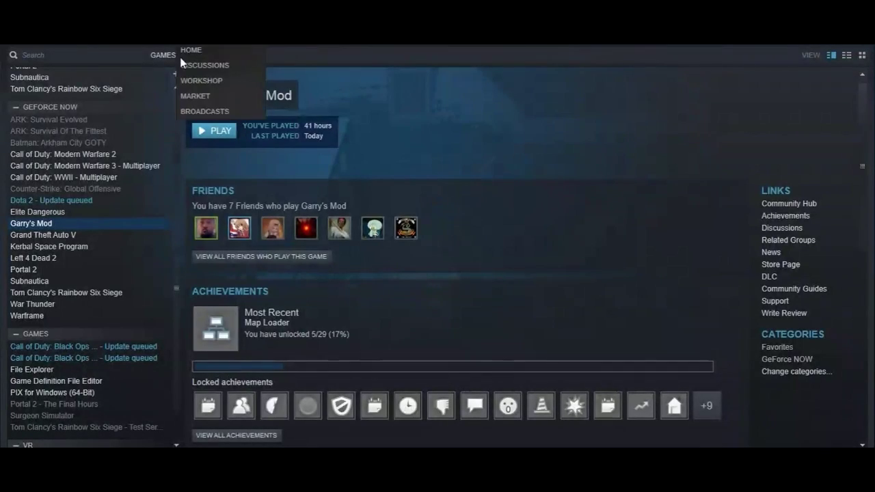
# - Look over the Game Definition File Editor and PIX for Windows (64-Bit) entries in the game library
pyautogui.moveTo(145, 45)
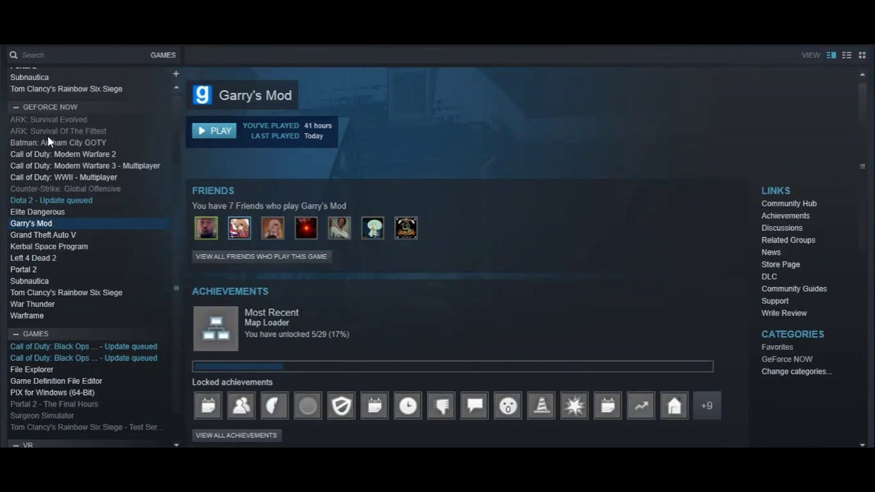
pyautogui.scroll(1, 80, 210)
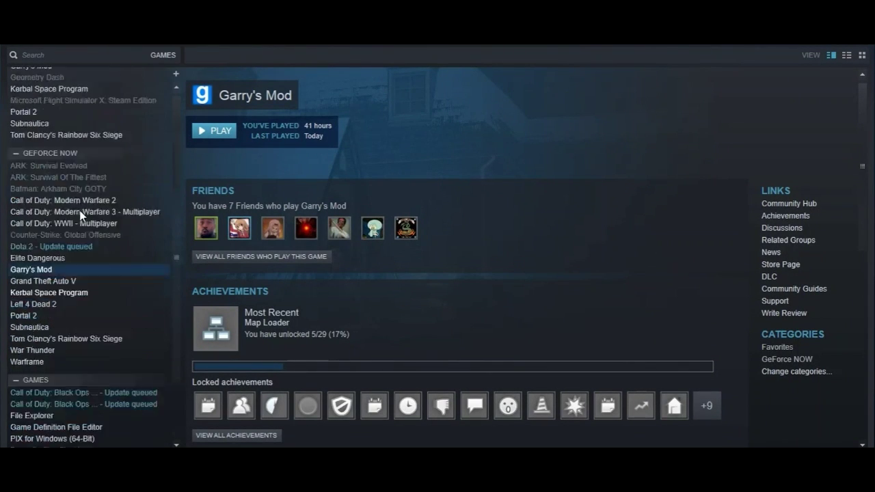
pyautogui.scroll(-2, 71, 201)
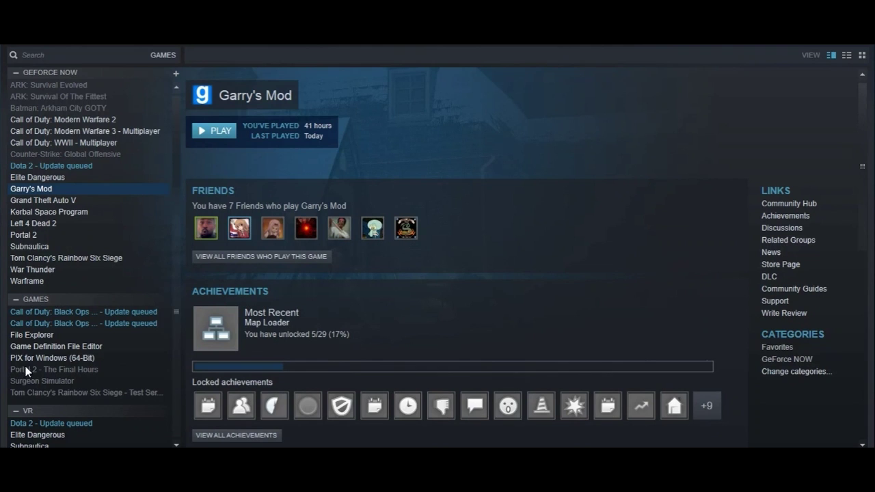
pyautogui.click(35, 347)
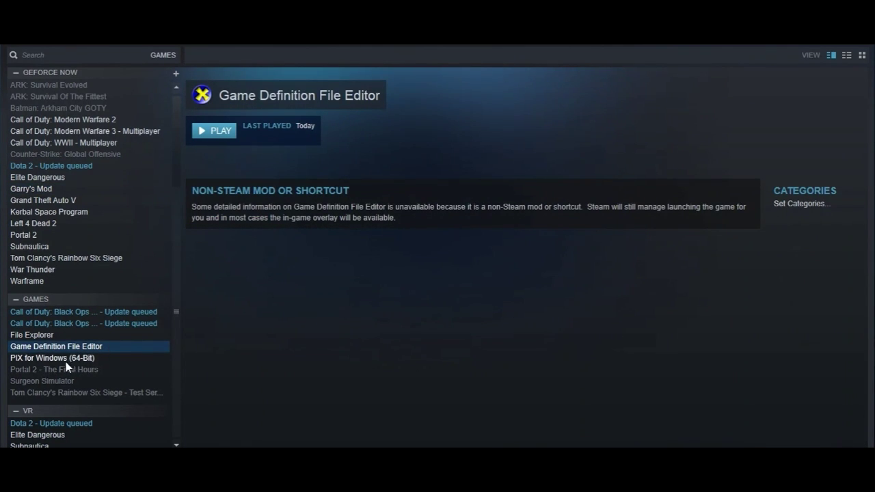
pyautogui.click(64, 359)
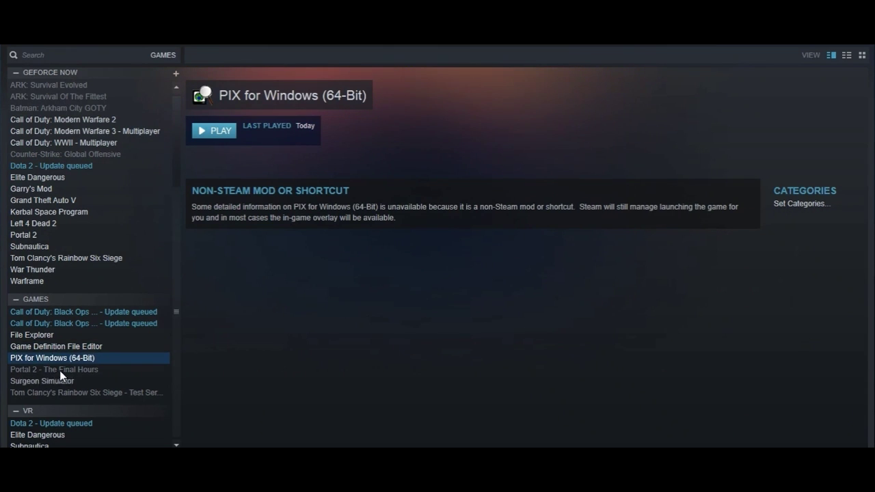
pyautogui.click(101, 347)
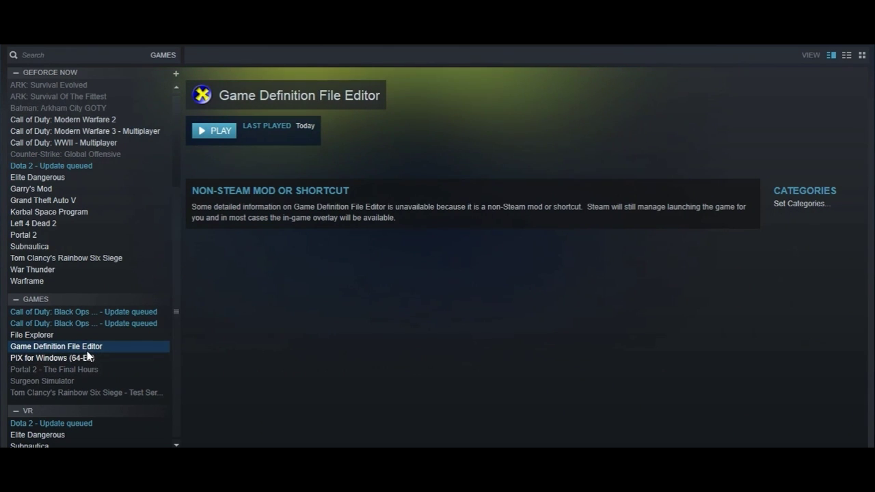
# - Launch Garry's Mod from the library as soon as it is ready, and quit it from its main menu
pyautogui.click(34, 281)
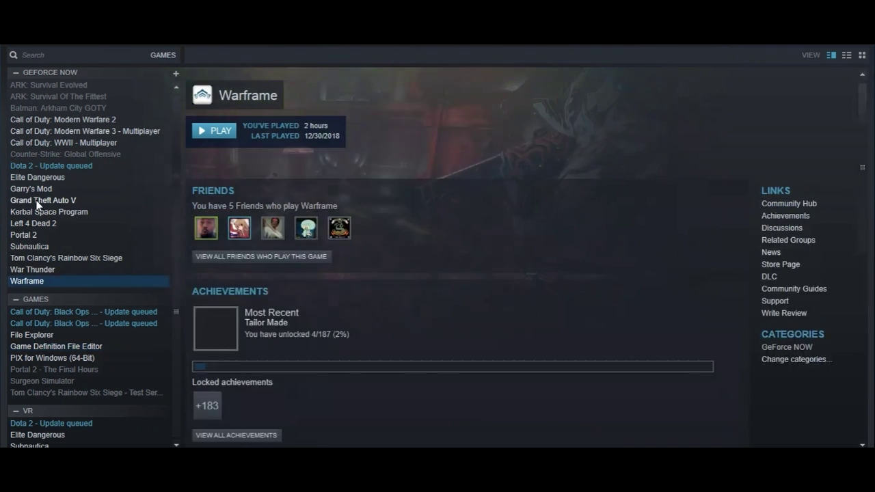
pyautogui.click(42, 199)
pyautogui.click(45, 190)
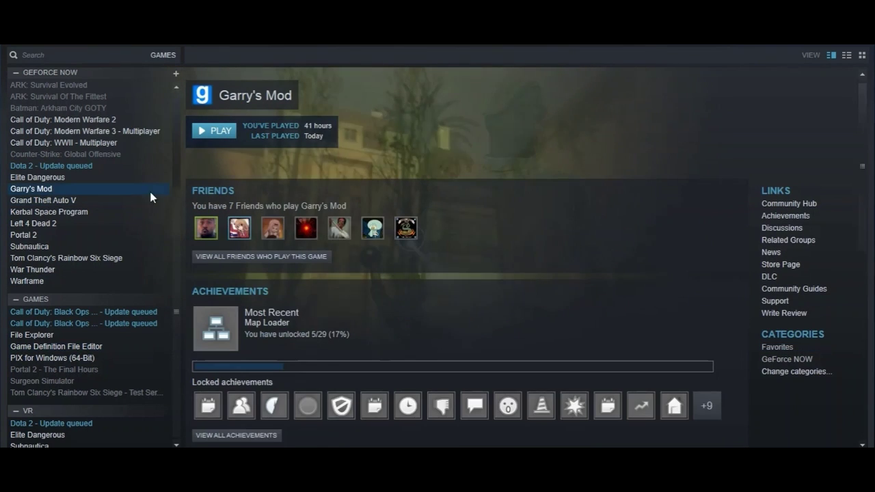
pyautogui.click(212, 133)
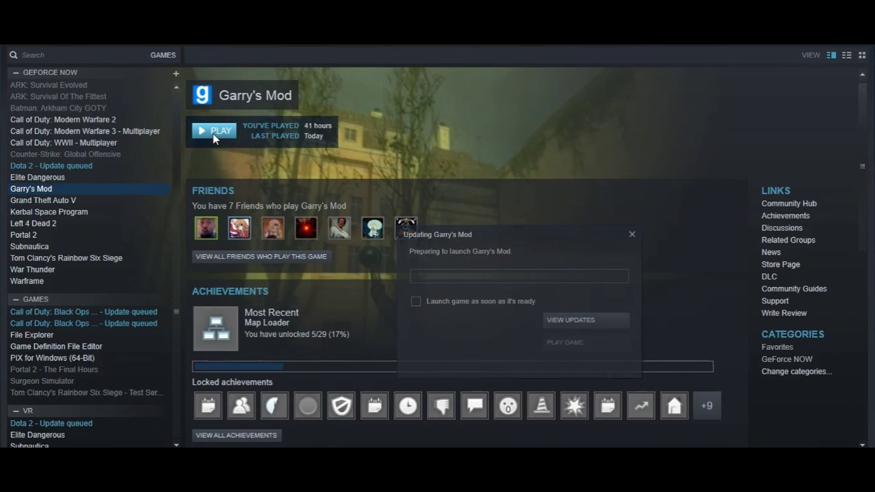
pyautogui.click(434, 303)
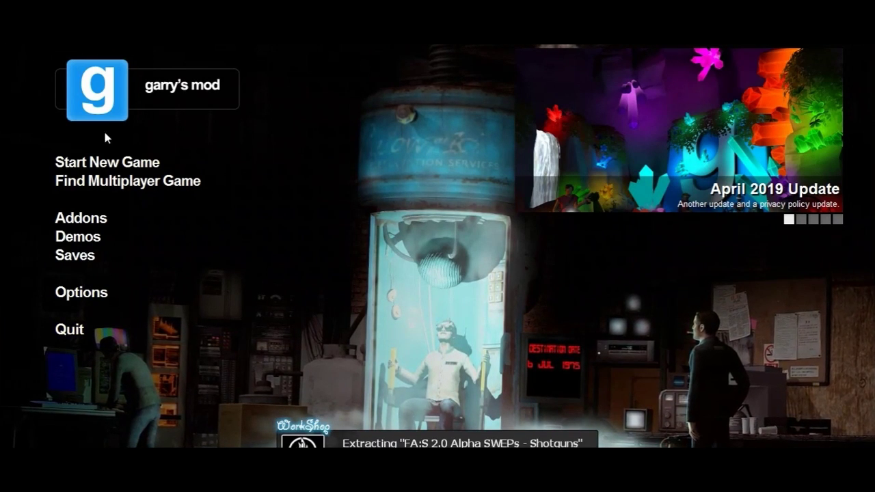
pyautogui.click(71, 332)
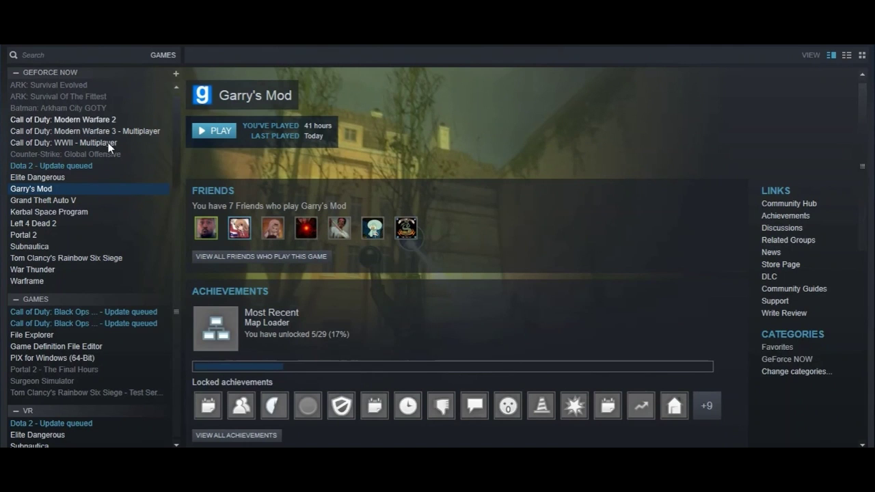
# - Launch Game Definition File Editor and show the Desktop folder in its file-opening dialog
pyautogui.click(75, 347)
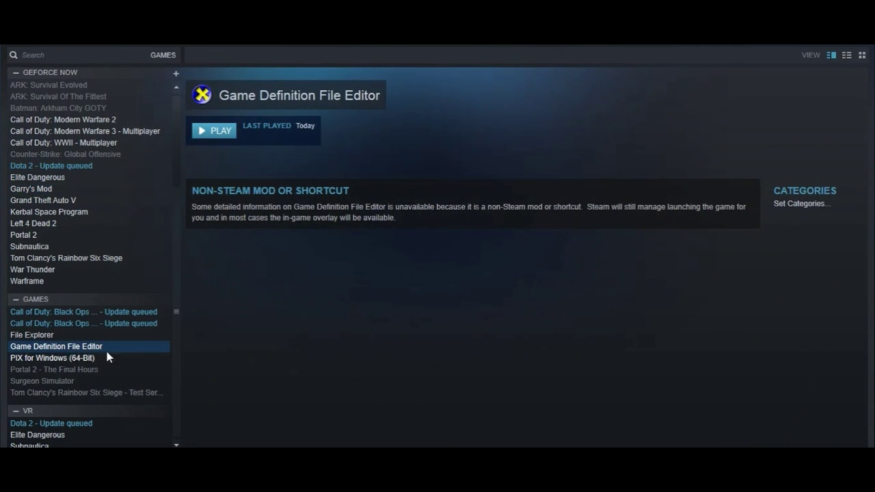
pyautogui.click(216, 137)
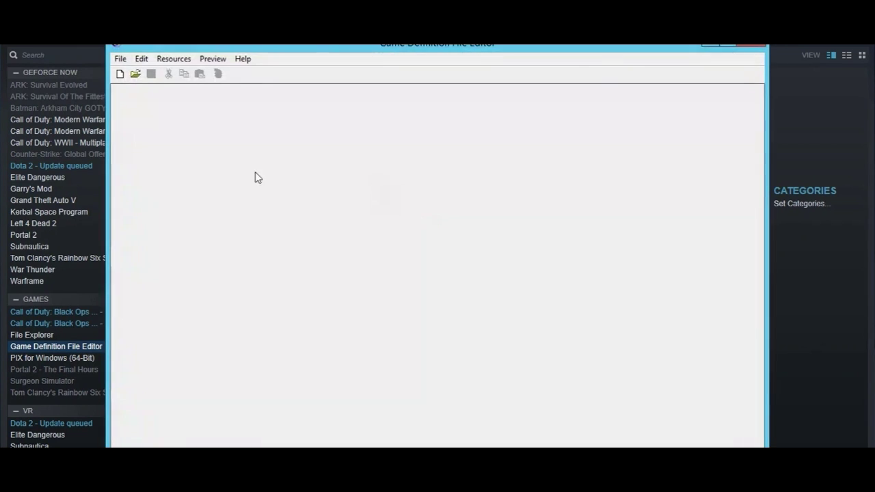
pyautogui.click(137, 78)
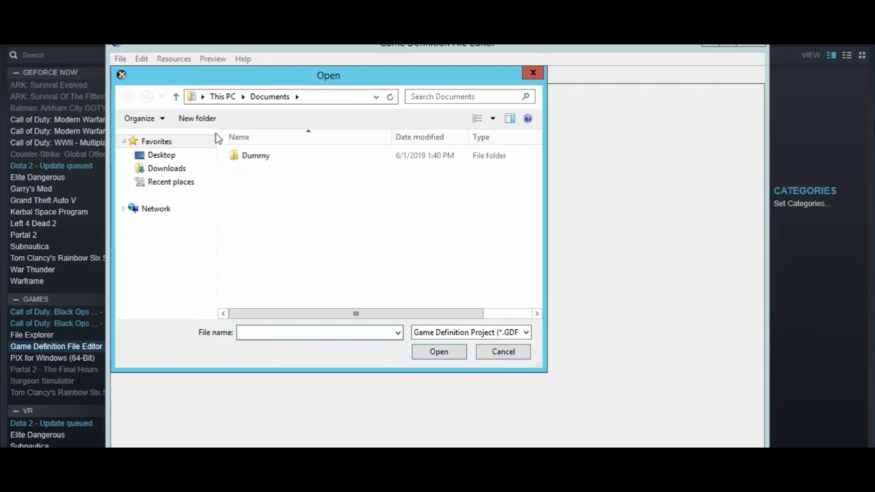
pyautogui.click(175, 162)
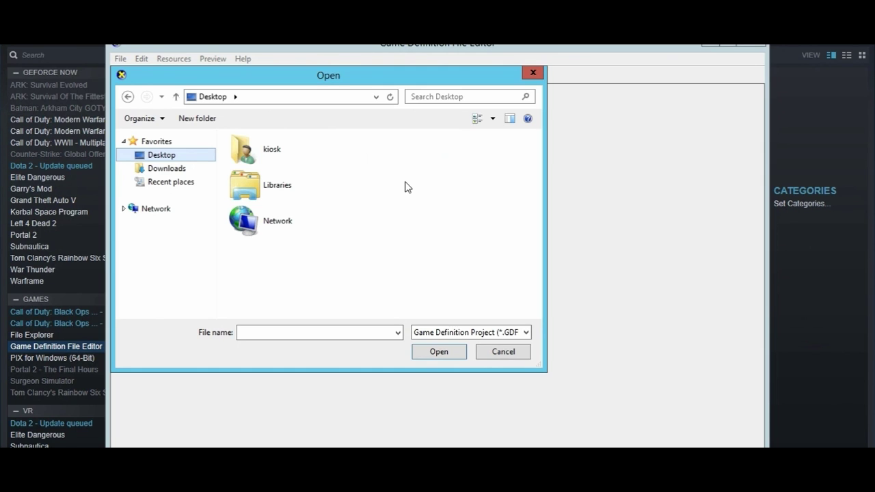
# - Create a Desktop shortcut to C:\Program files (x86), keeping the suggested name Program Files (x86)
pyautogui.rightClick(418, 238)
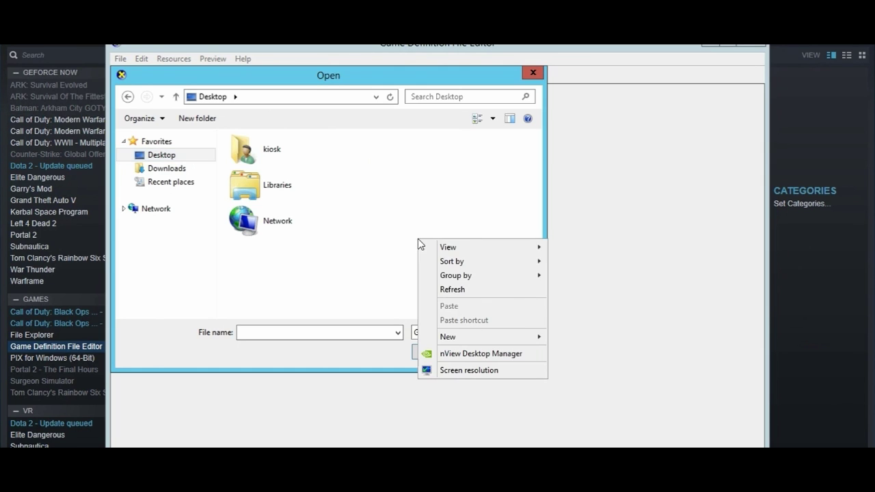
pyautogui.moveTo(492, 337)
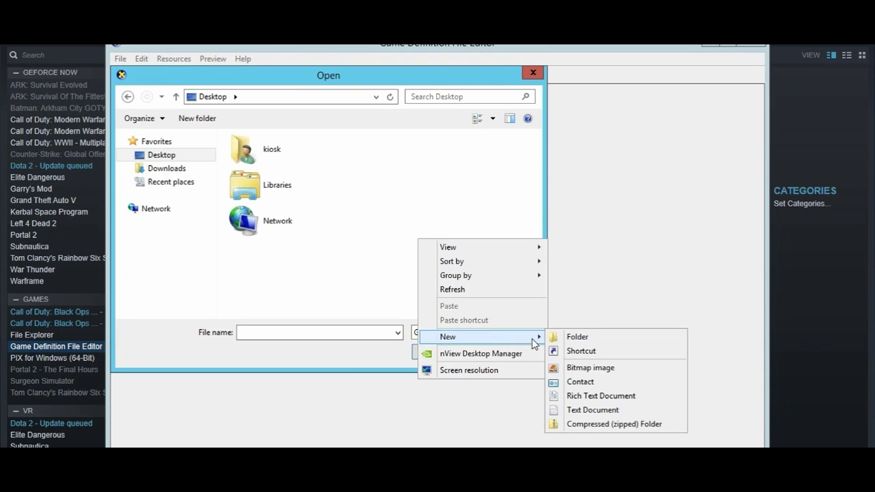
pyautogui.click(582, 352)
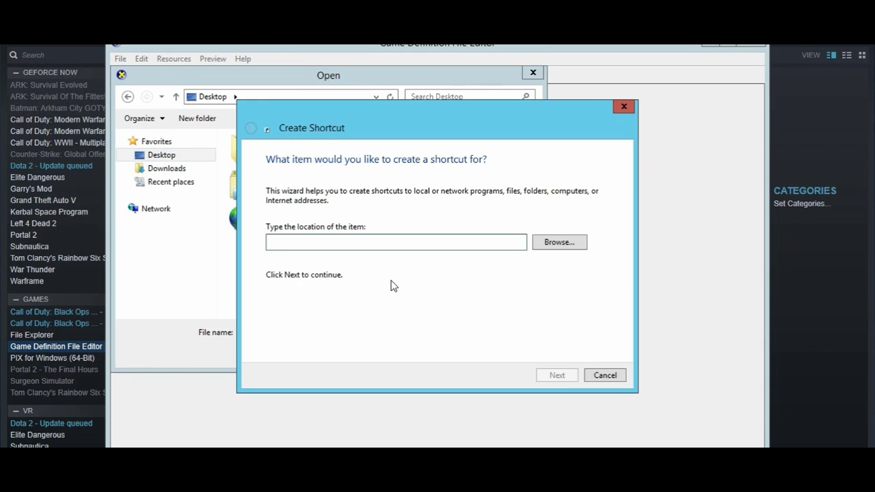
pyautogui.write('C')
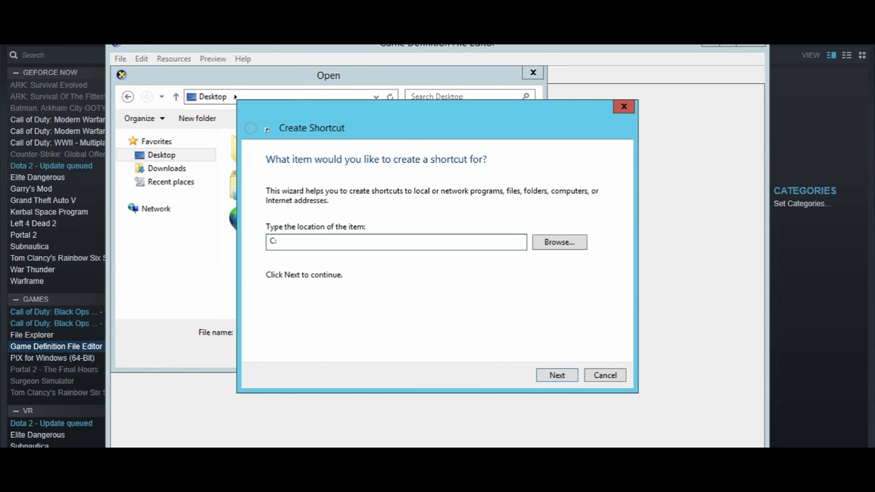
pyautogui.write(':')
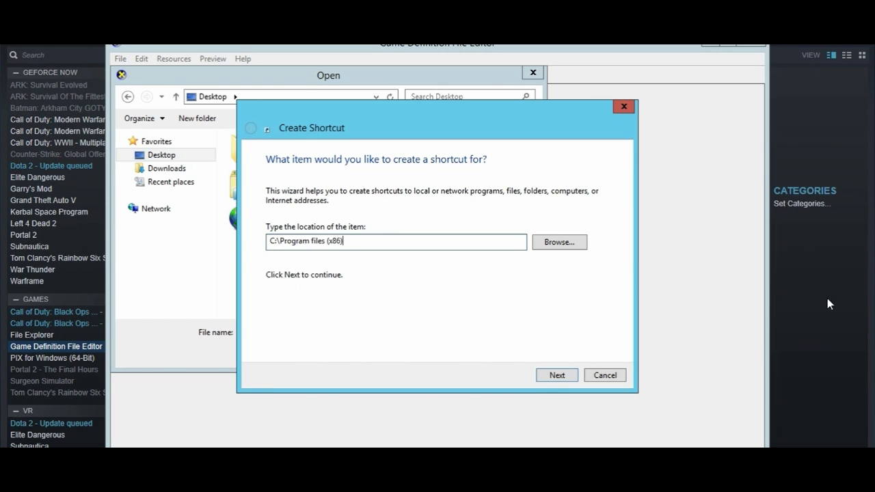
pyautogui.click(557, 376)
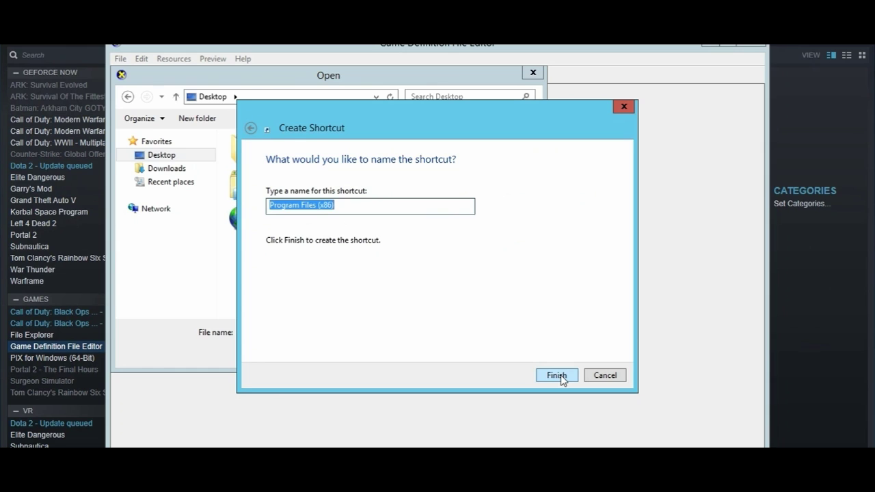
pyautogui.click(558, 375)
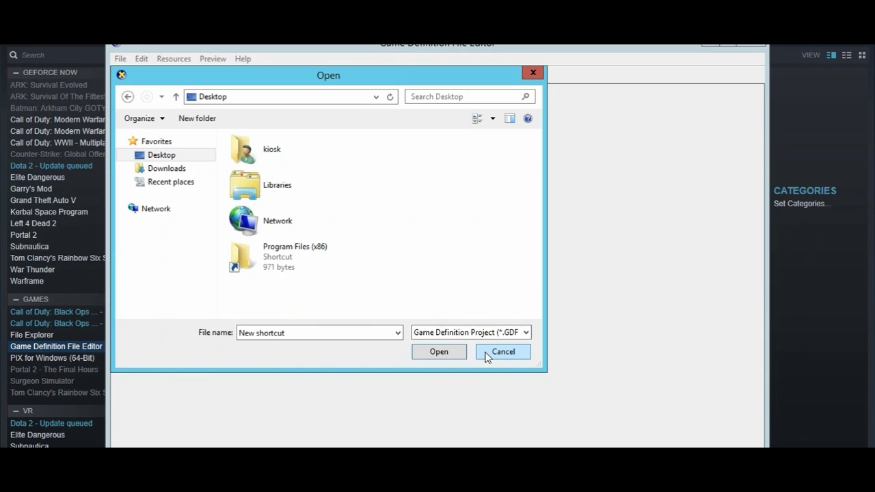
# - Follow the Program Files (x86) shortcut and browse to the Steam\steamapps\common folder
pyautogui.click(324, 266)
pyautogui.doubleClick(323, 266)
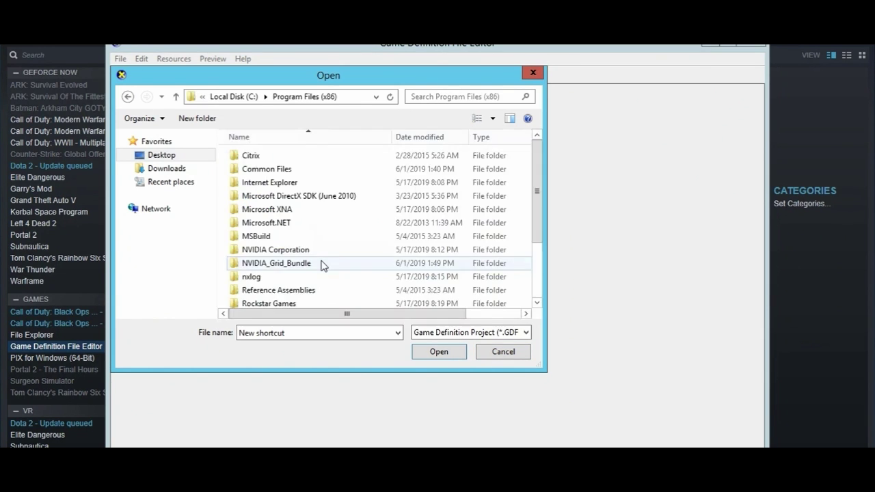
pyautogui.scroll(-2, 279, 239)
pyautogui.doubleClick(253, 233)
pyautogui.scroll(-4, 284, 219)
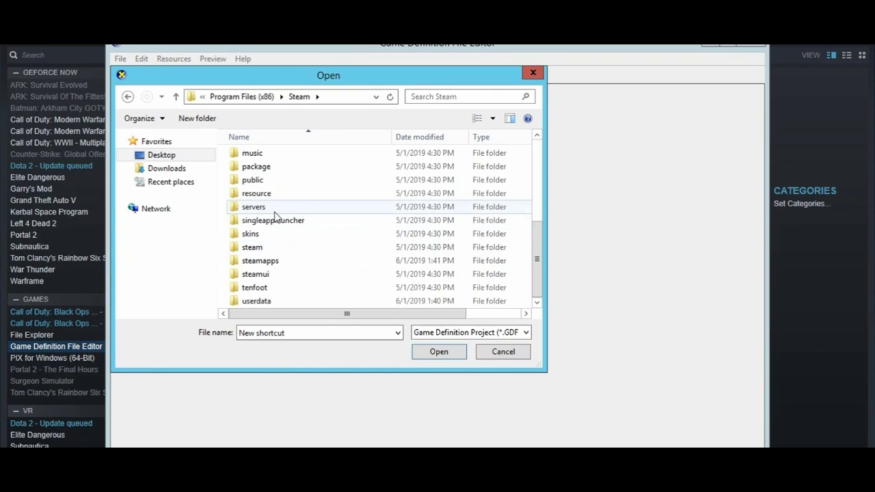
pyautogui.scroll(1, 278, 272)
pyautogui.scroll(-1, 278, 274)
pyautogui.doubleClick(276, 262)
pyautogui.doubleClick(278, 157)
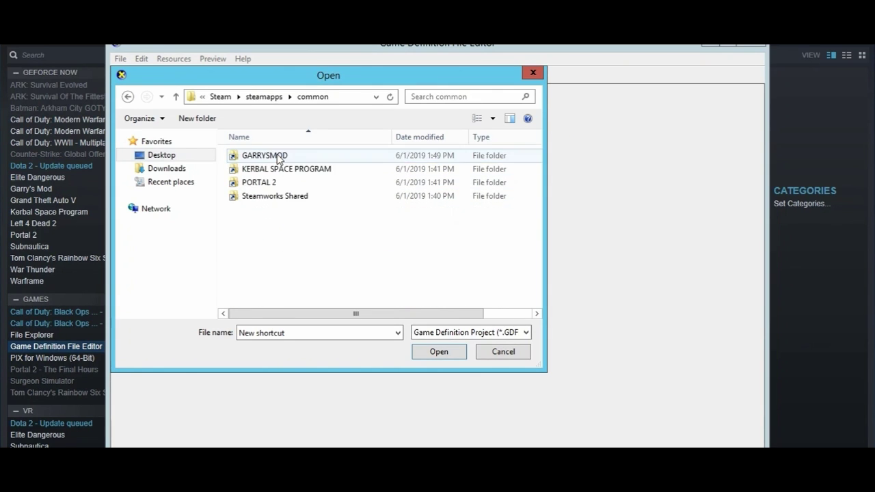
# - Open the garrysmod\saves folder inside GARRYSMOD and select its full folder path
pyautogui.doubleClick(296, 159)
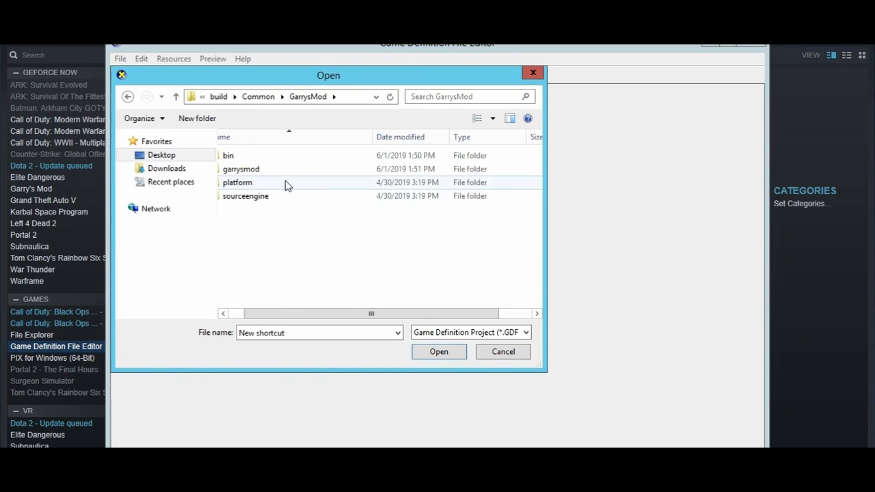
pyautogui.doubleClick(276, 170)
pyautogui.scroll(-3, 259, 250)
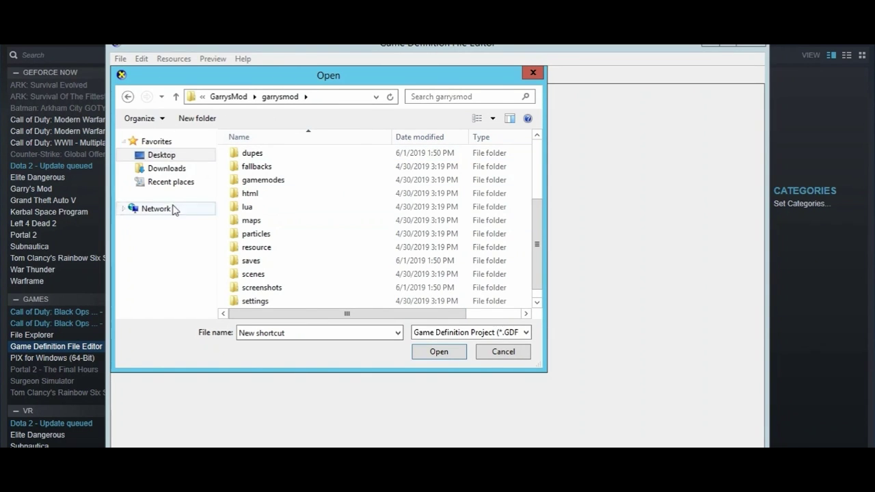
pyautogui.scroll(-1, 305, 226)
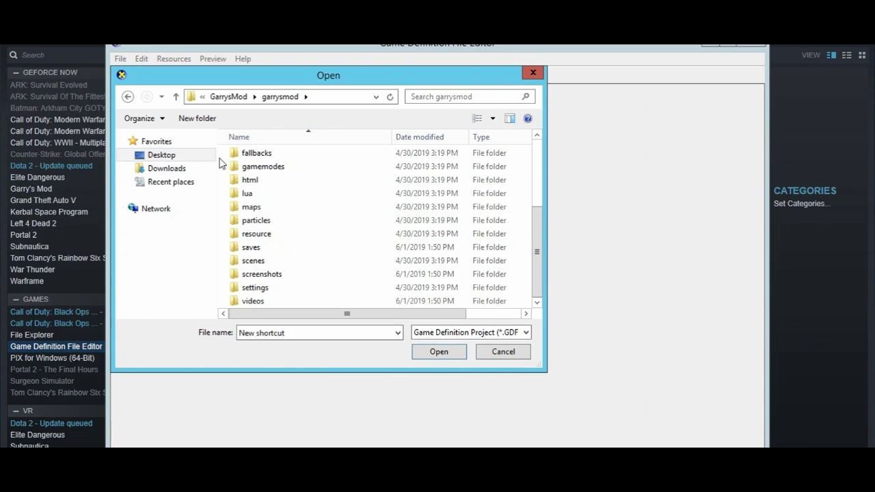
pyautogui.doubleClick(251, 249)
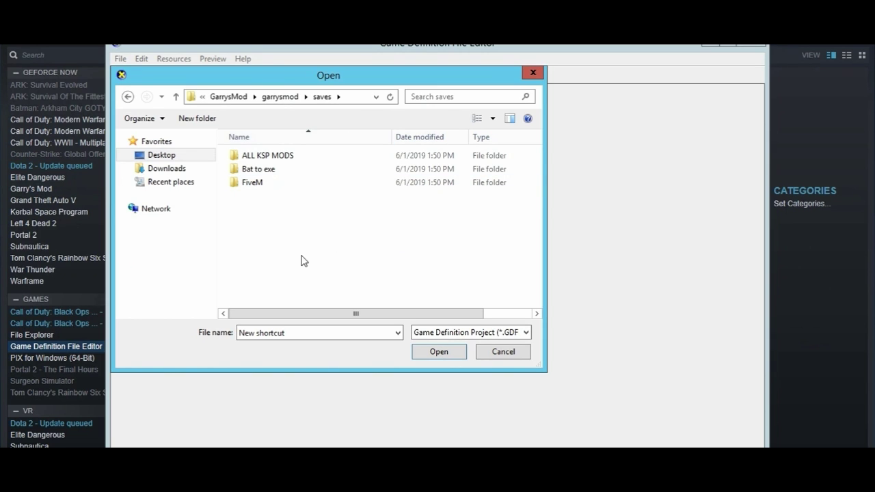
pyautogui.click(365, 99)
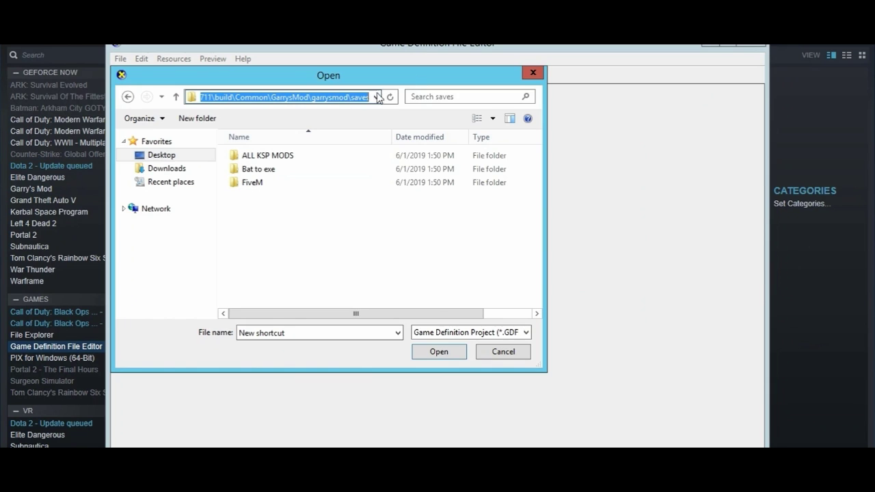
# - Create a Desktop shortcut to Firefox installer.exe in the copied garrysmod\saves path, keeping the suggested name Firefox Installer
pyautogui.click(204, 155)
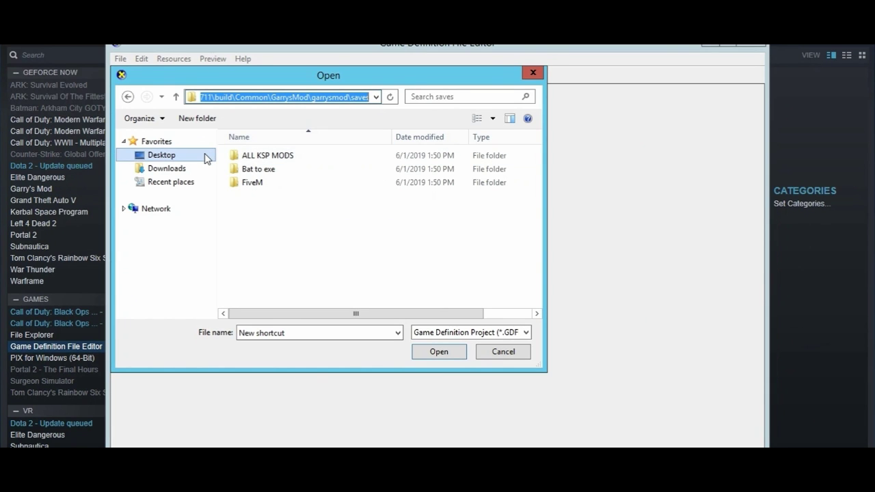
pyautogui.rightClick(439, 268)
pyautogui.moveTo(530, 384)
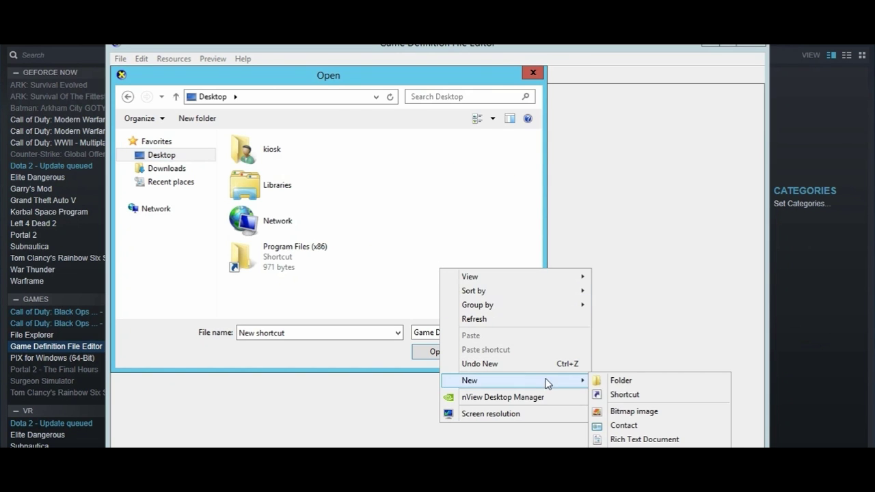
pyautogui.click(615, 396)
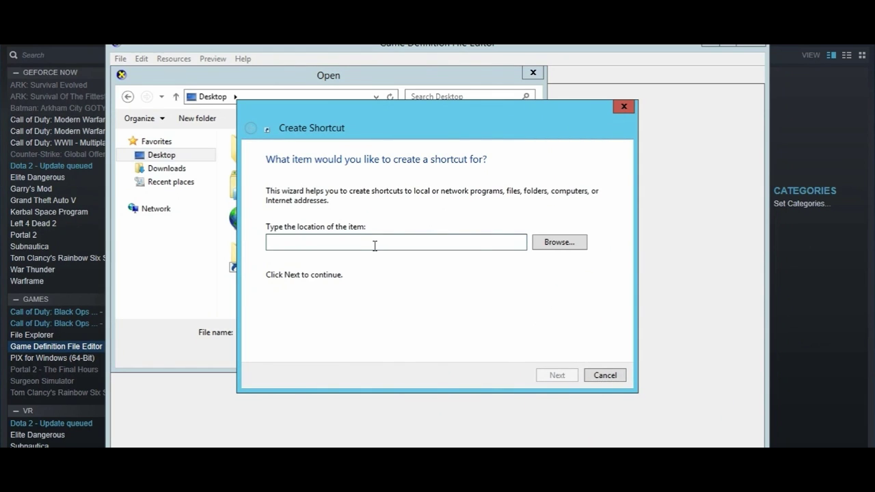
pyautogui.hotkey('ctrl', 'v')
pyautogui.write('\\')
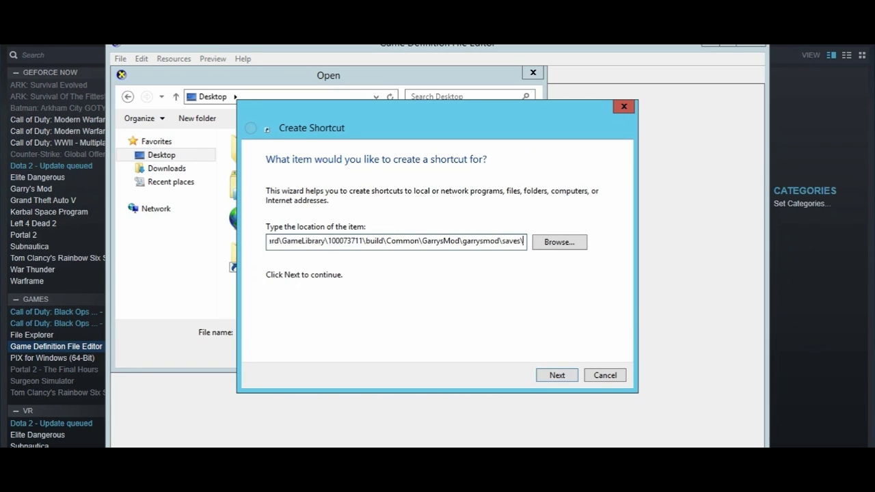
pyautogui.write('Fi')
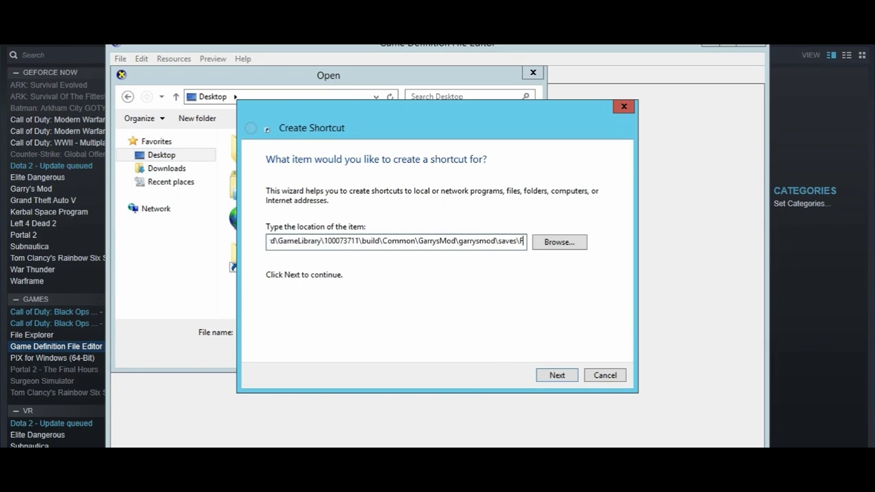
pyautogui.write('re')
pyautogui.write('f')
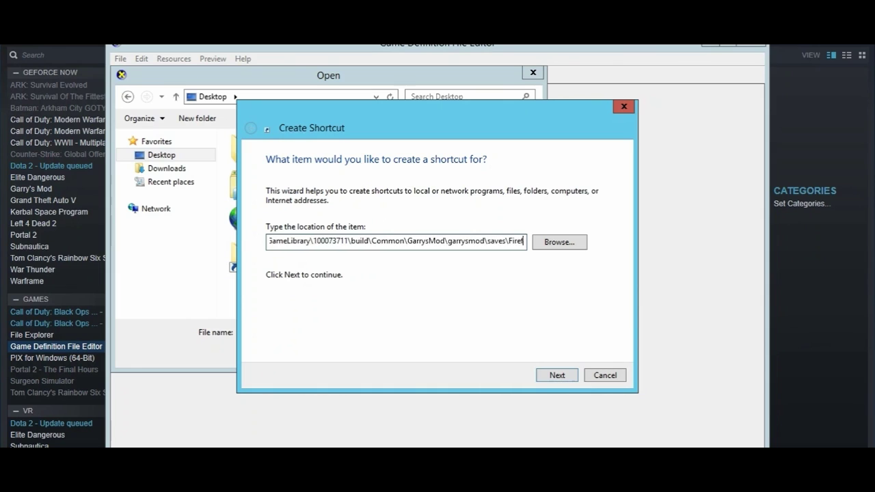
pyautogui.write('ox installer.exe')
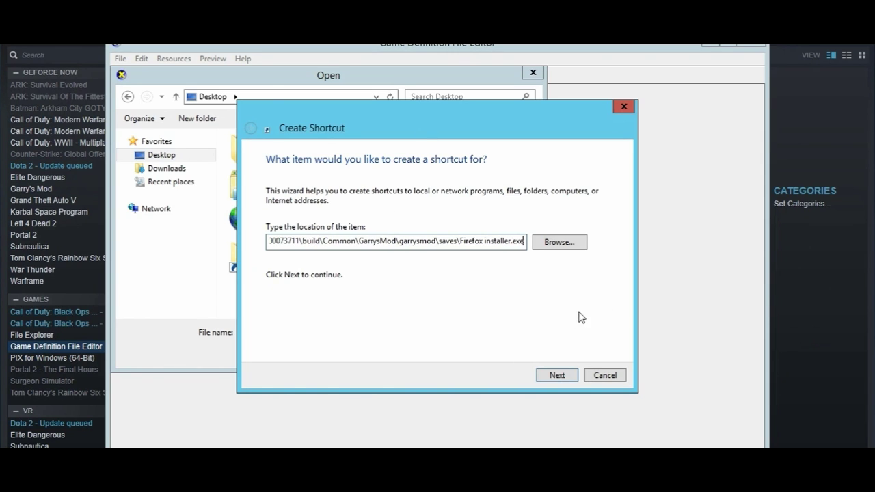
pyautogui.click(553, 376)
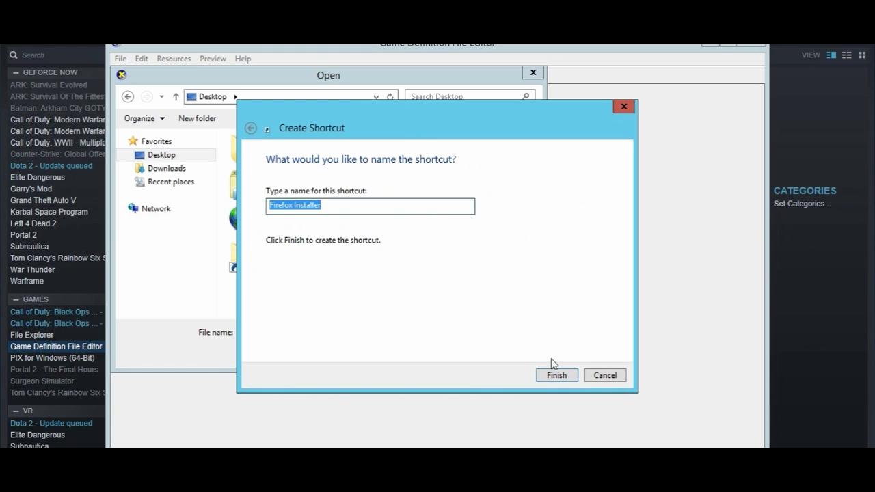
pyautogui.click(555, 373)
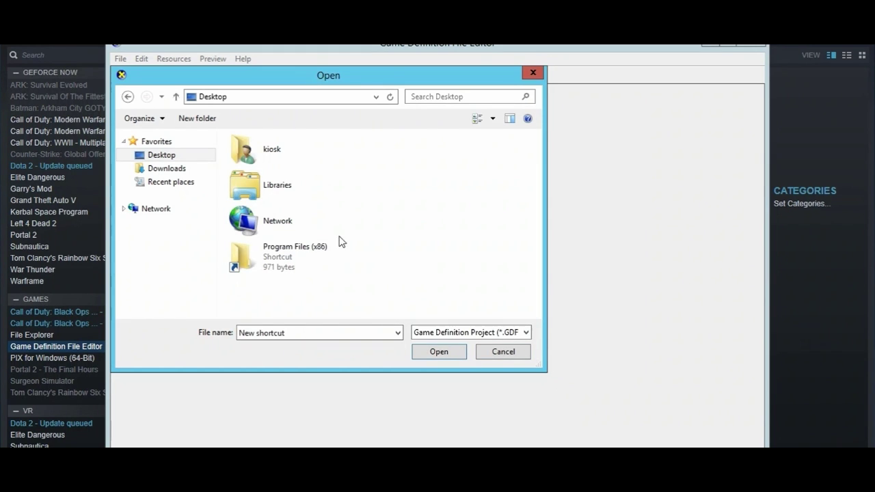
# - Close Game Definition File Editor and launch PIX for Windows (64-Bit) from the Steam library
pyautogui.click(504, 351)
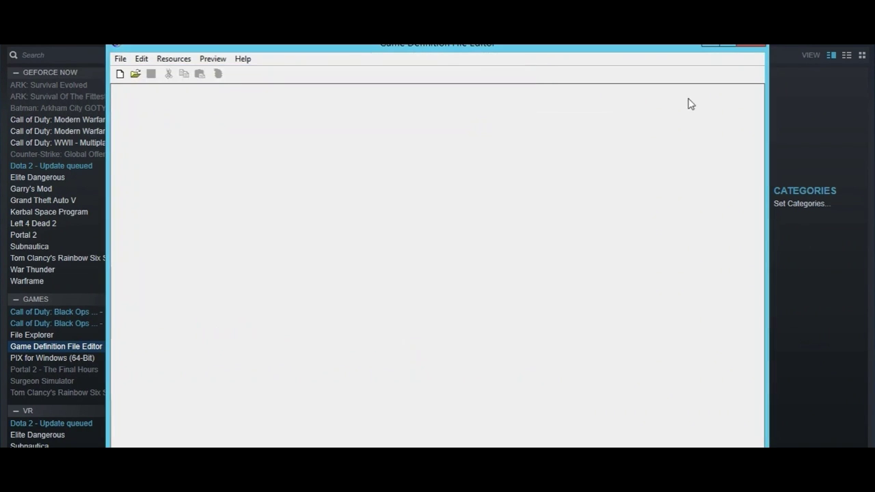
pyautogui.click(749, 44)
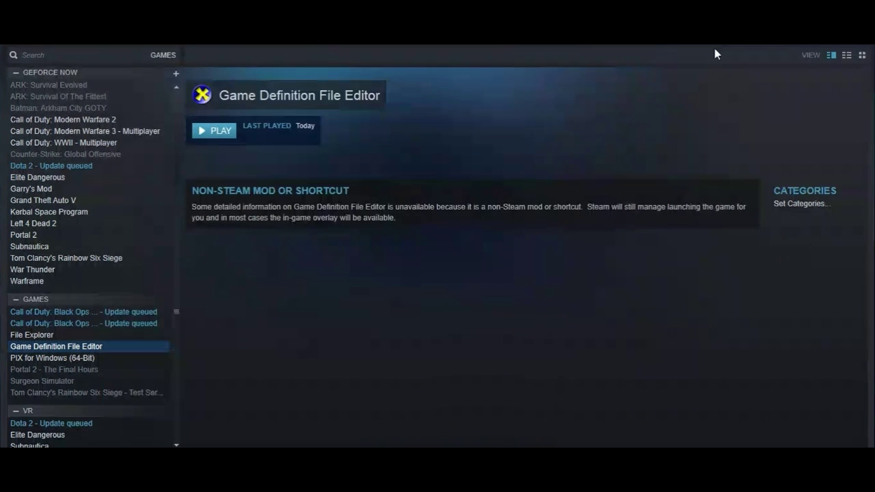
pyautogui.click(87, 359)
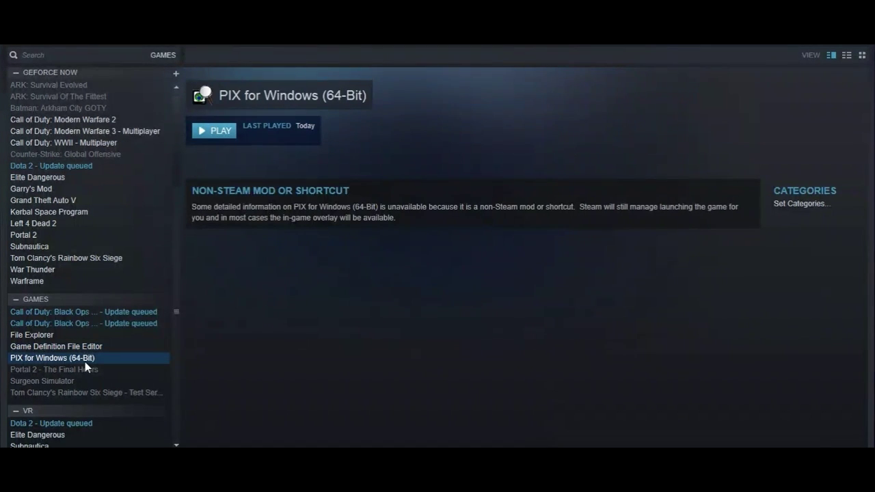
pyautogui.click(219, 132)
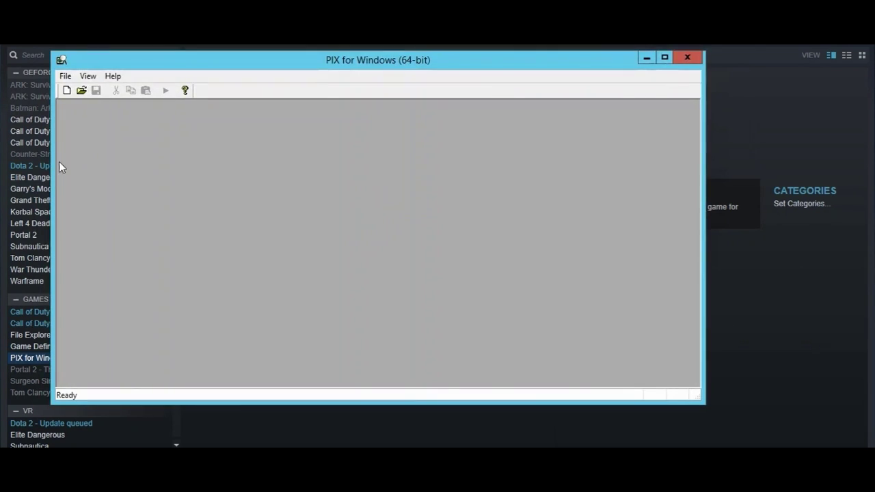
# - Bring up an enlarged file-opening dialog in PIX and show all file types in the Desktop folder
pyautogui.click(84, 90)
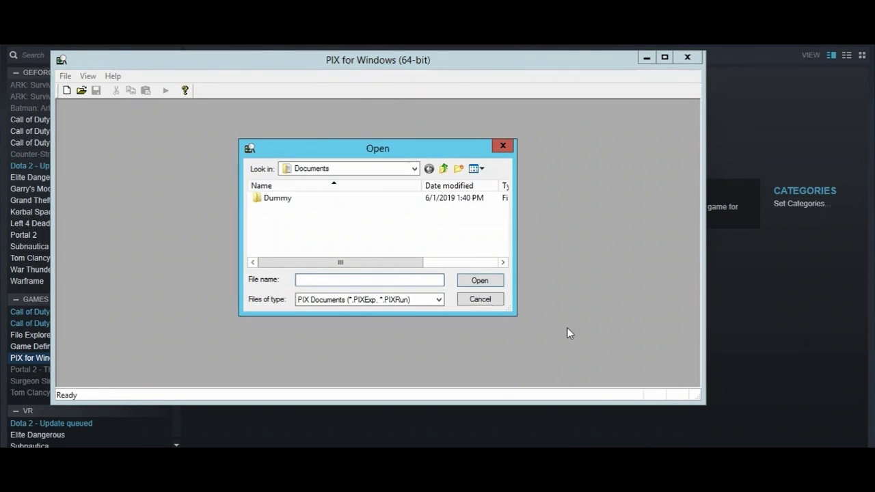
pyautogui.moveTo(509, 308); pyautogui.dragTo(769, 415)
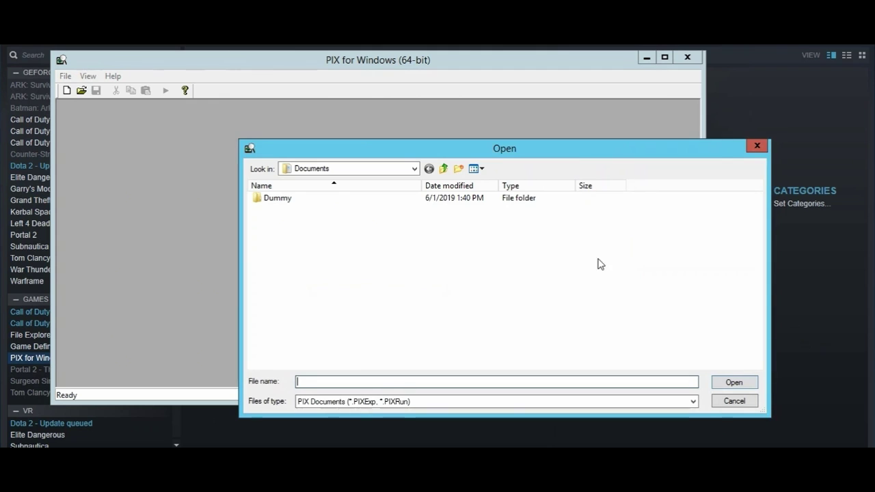
pyautogui.moveTo(471, 147); pyautogui.dragTo(356, 62)
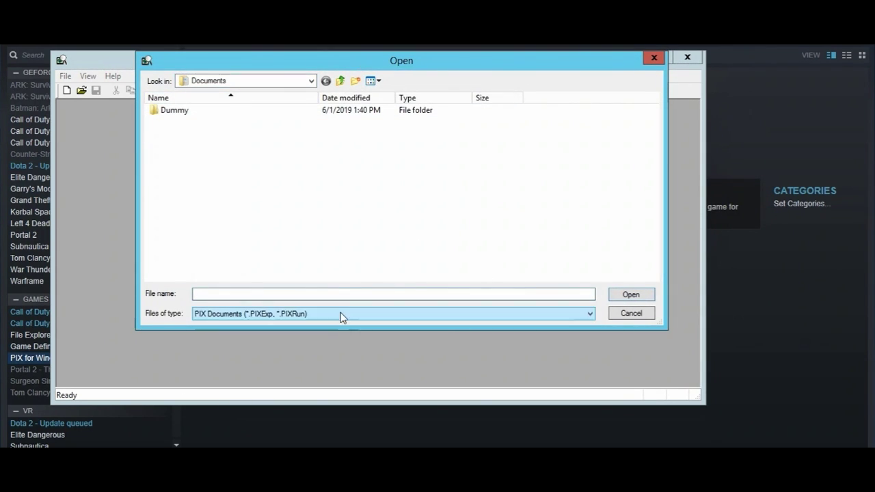
pyautogui.click(225, 316)
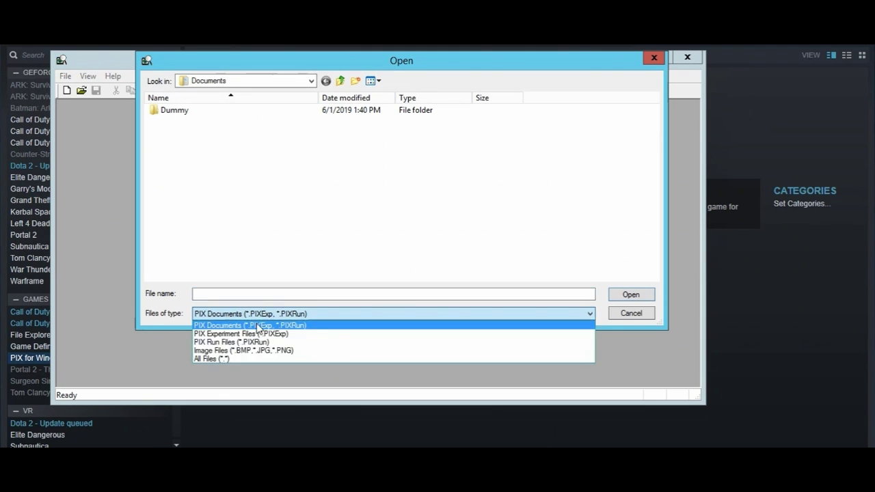
pyautogui.click(232, 359)
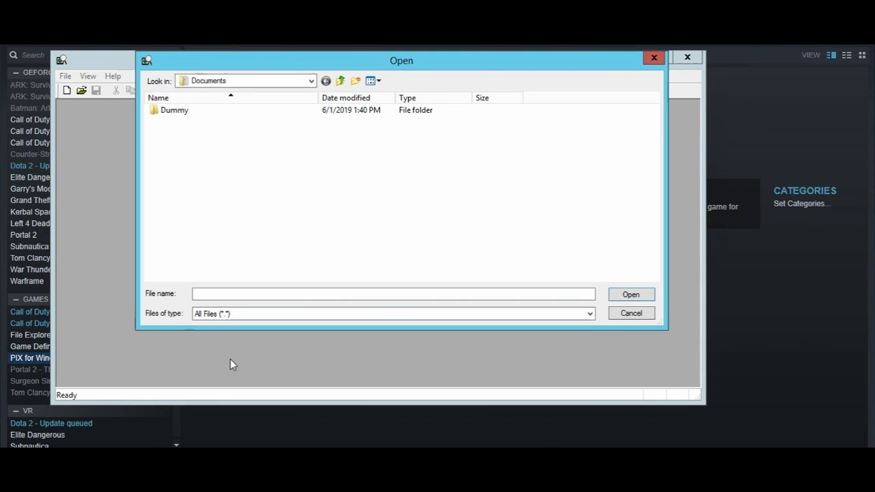
pyautogui.click(277, 82)
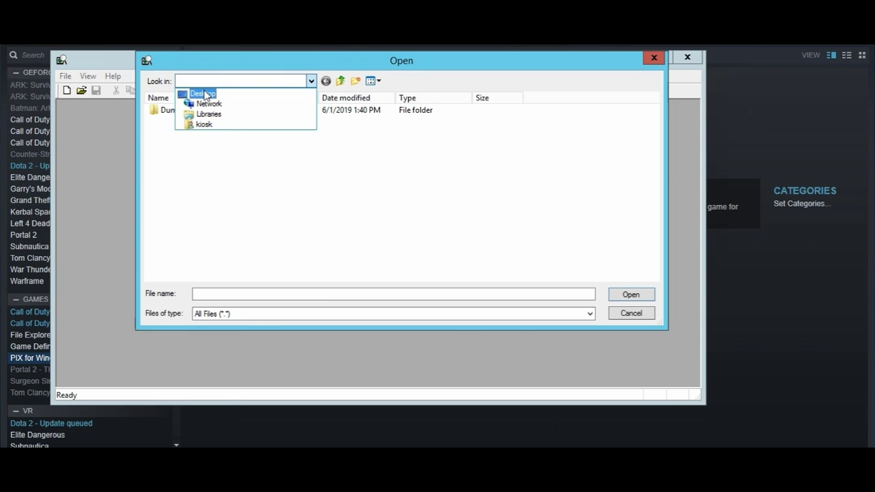
pyautogui.click(202, 94)
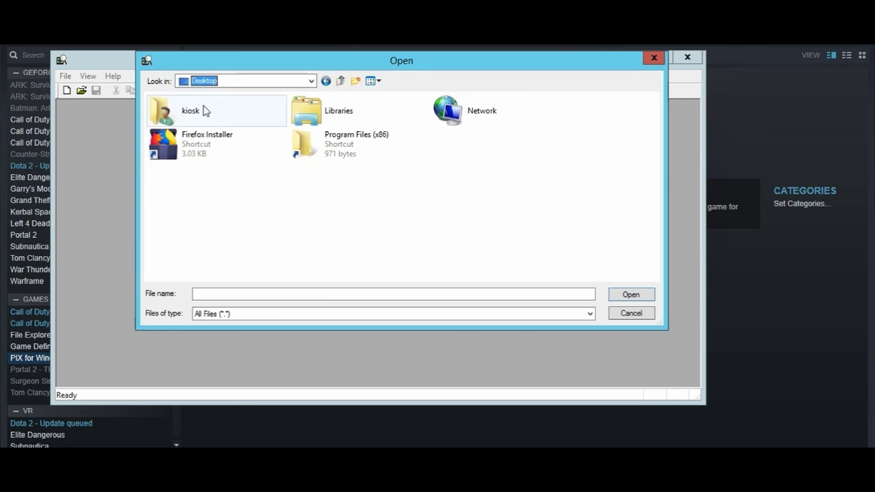
# - Run the Firefox Installer shortcut on the Desktop as administrator
pyautogui.click(219, 149)
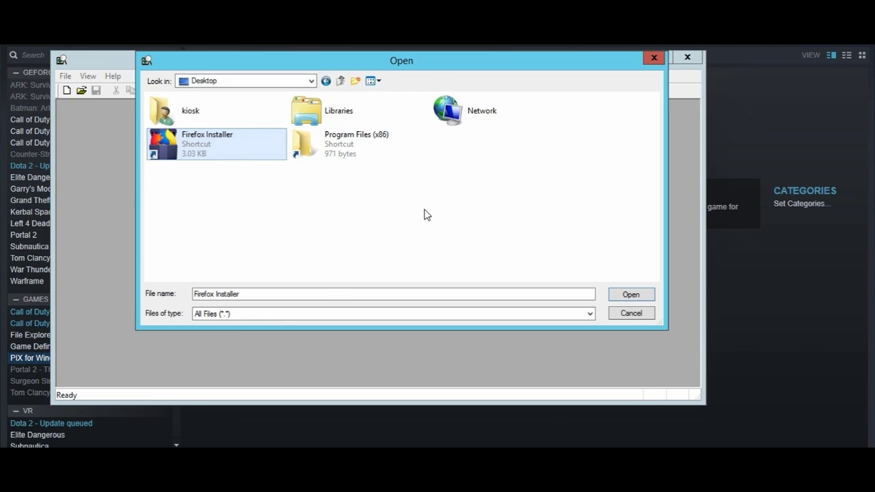
pyautogui.rightClick(211, 156)
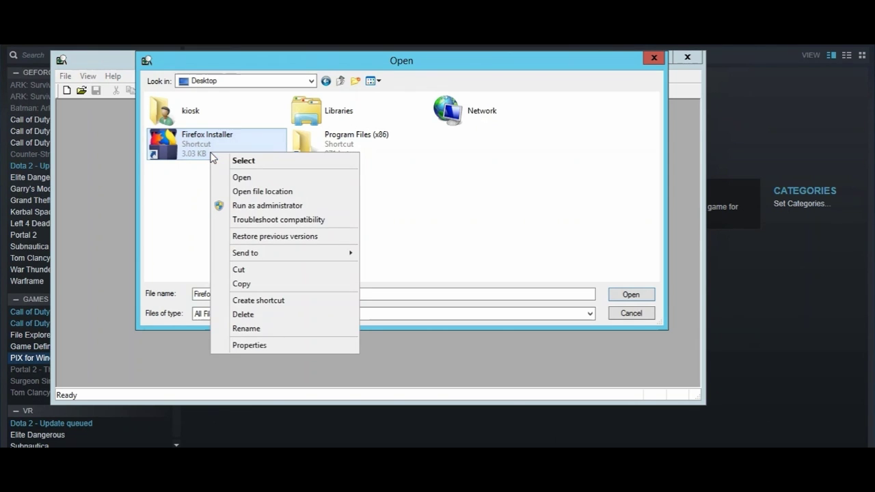
pyautogui.click(283, 207)
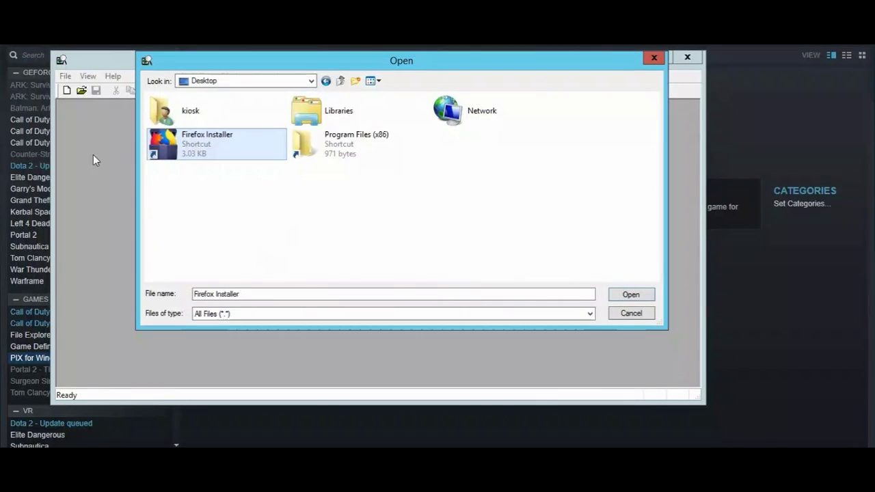
# - Follow the Program Files (x86) shortcut and browse to the Steam\steamapps folder
pyautogui.click(227, 197)
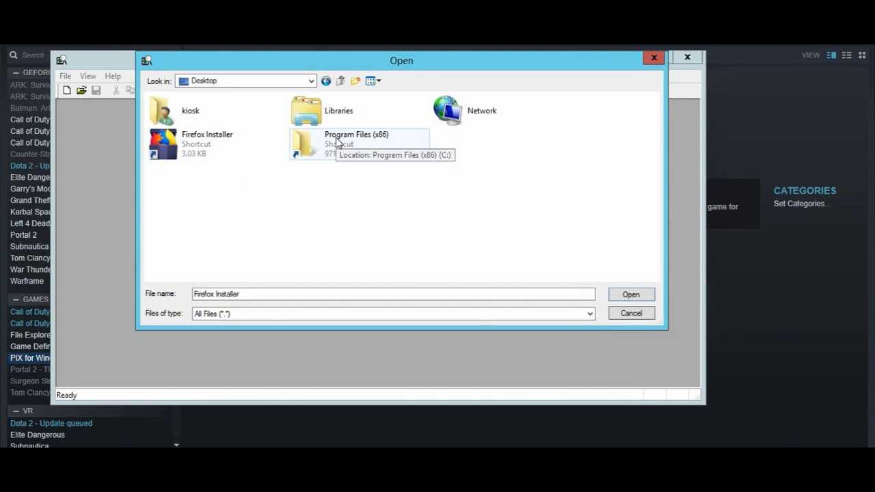
pyautogui.doubleClick(372, 160)
pyautogui.scroll(-2, 248, 168)
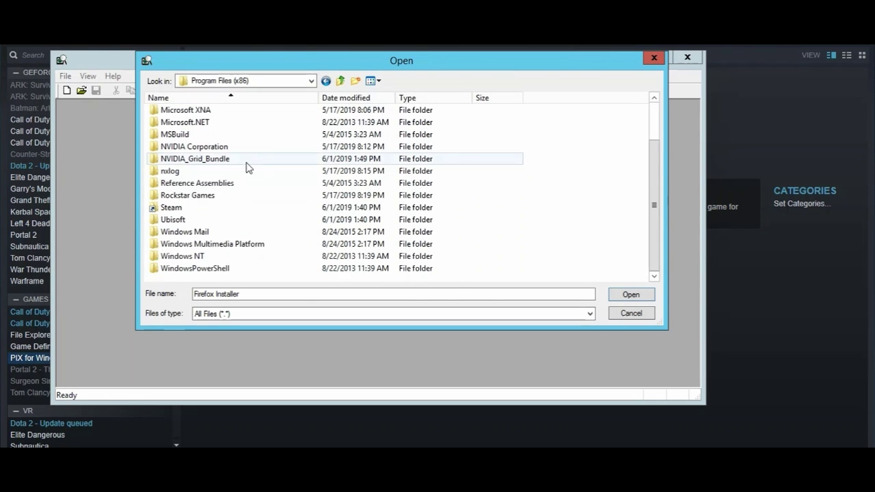
pyautogui.doubleClick(169, 207)
pyautogui.scroll(-2, 217, 174)
pyautogui.scroll(-3, 214, 252)
pyautogui.scroll(4, 211, 236)
pyautogui.scroll(-3, 209, 205)
pyautogui.click(196, 231)
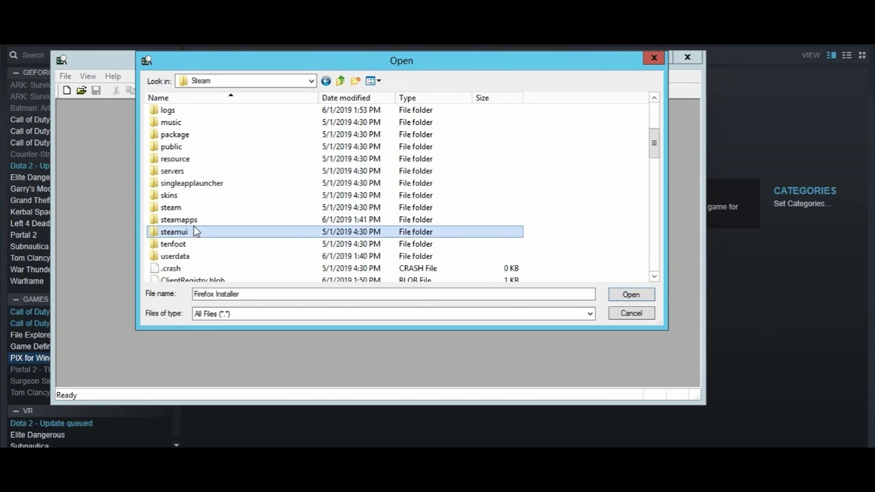
pyautogui.doubleClick(194, 232)
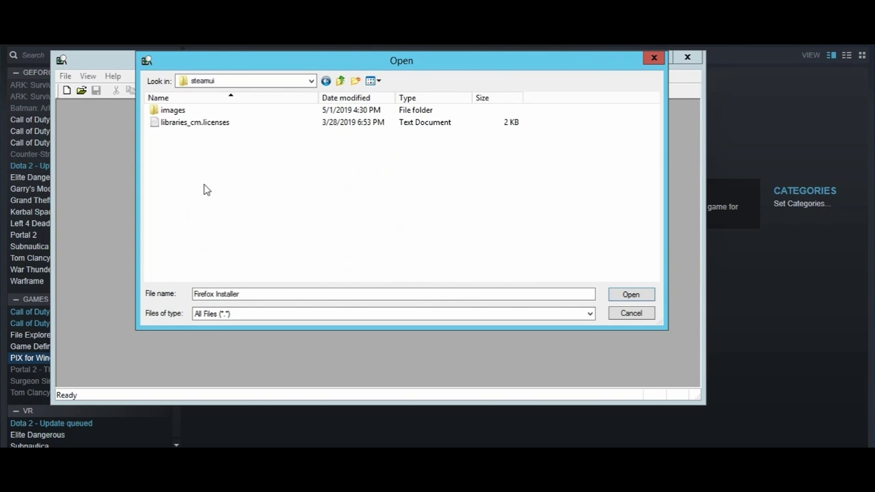
pyautogui.click(325, 82)
pyautogui.doubleClick(193, 256)
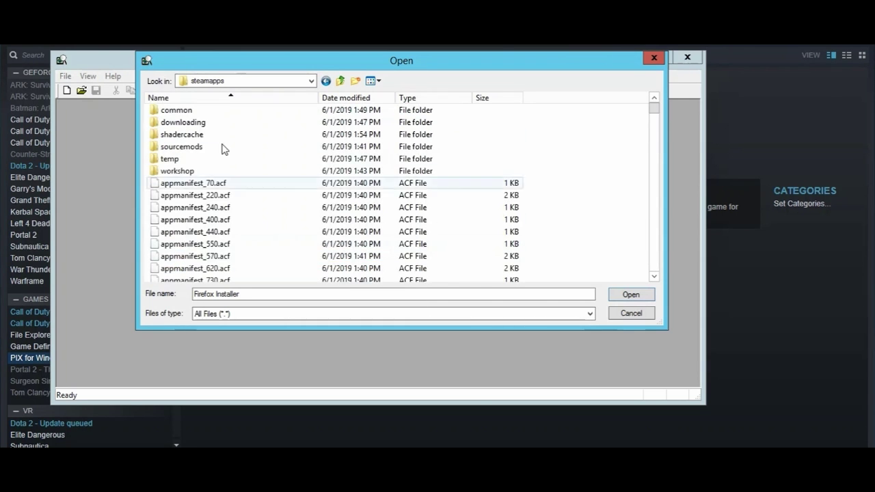
# - Browse through common\GarrysMod\garrysmod\saves and open the FiveM folder
pyautogui.doubleClick(221, 111)
pyautogui.doubleClick(220, 111)
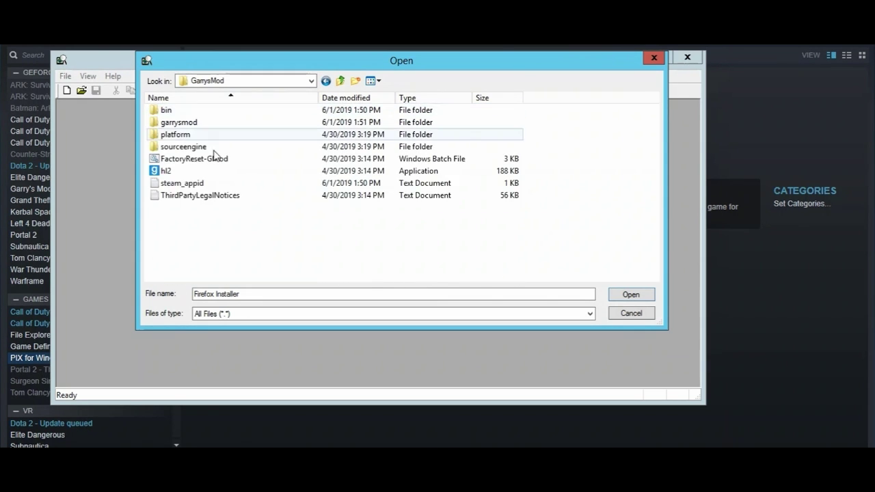
pyautogui.doubleClick(238, 124)
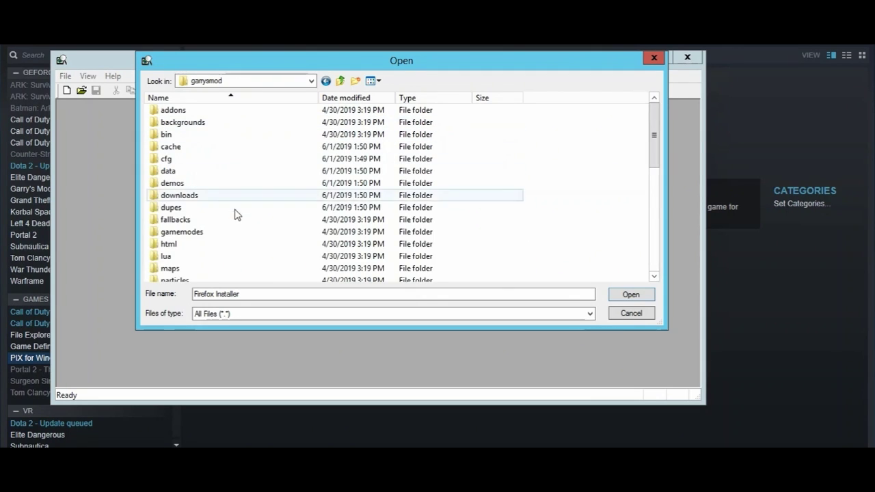
pyautogui.scroll(-4, 230, 202)
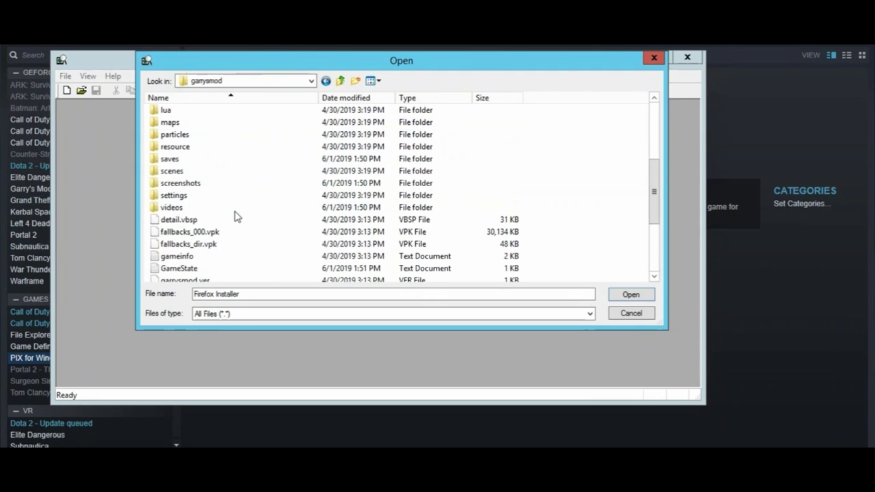
pyautogui.doubleClick(187, 160)
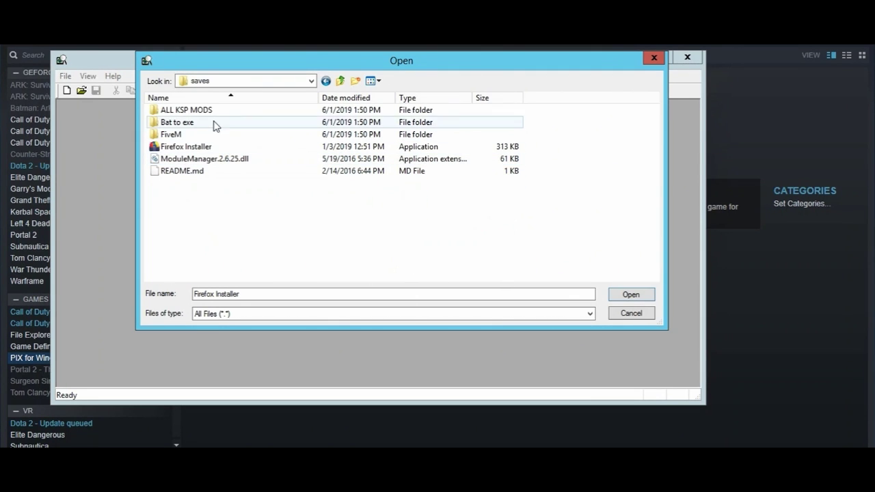
pyautogui.doubleClick(171, 134)
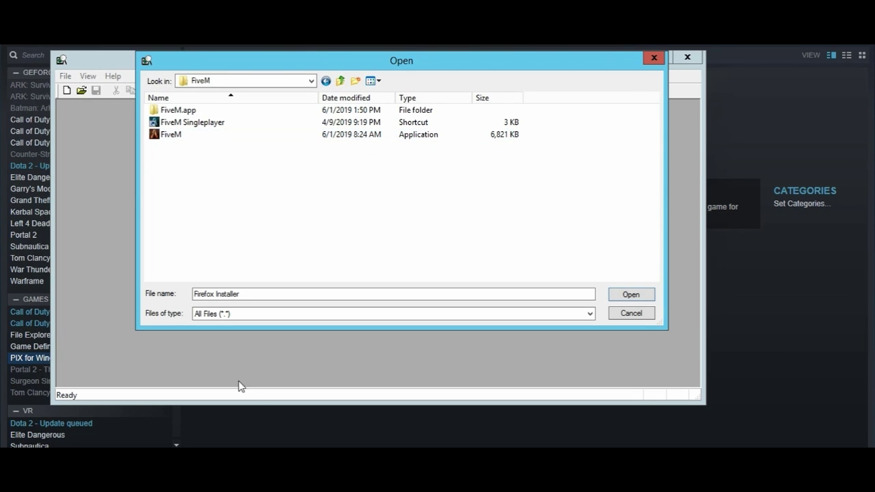
# - Return to the Steam library and show the Grand Theft Auto V page in the GeForce NOW category
pyautogui.click(255, 426)
pyautogui.scroll(3, 41, 262)
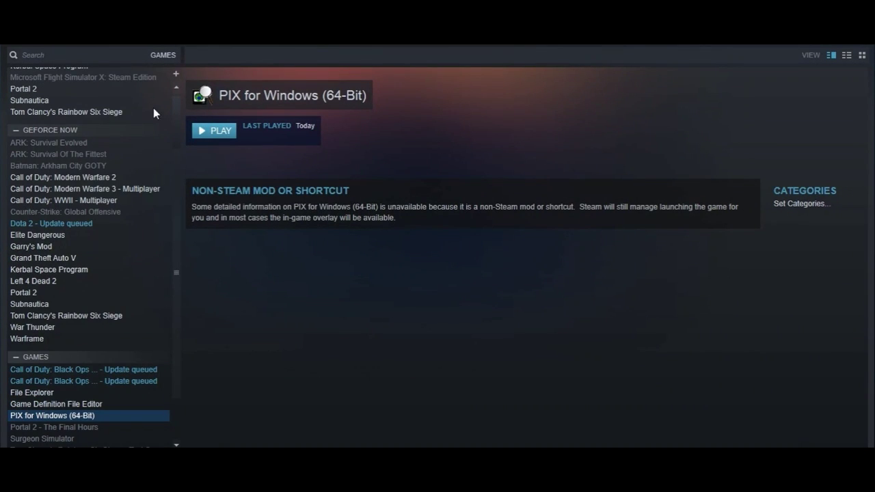
pyautogui.click(59, 256)
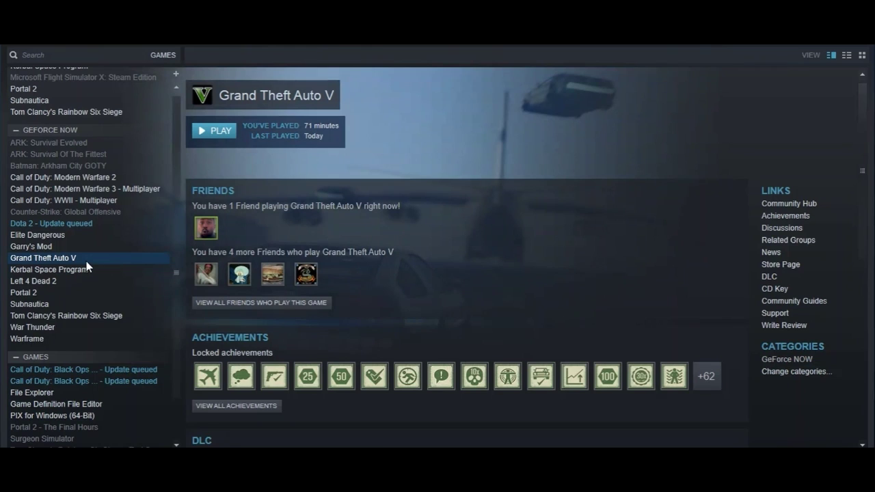
# - Open the Grand Theft Auto V properties, browse the game's local files from the local files settings, and close the properties
pyautogui.rightClick(86, 261)
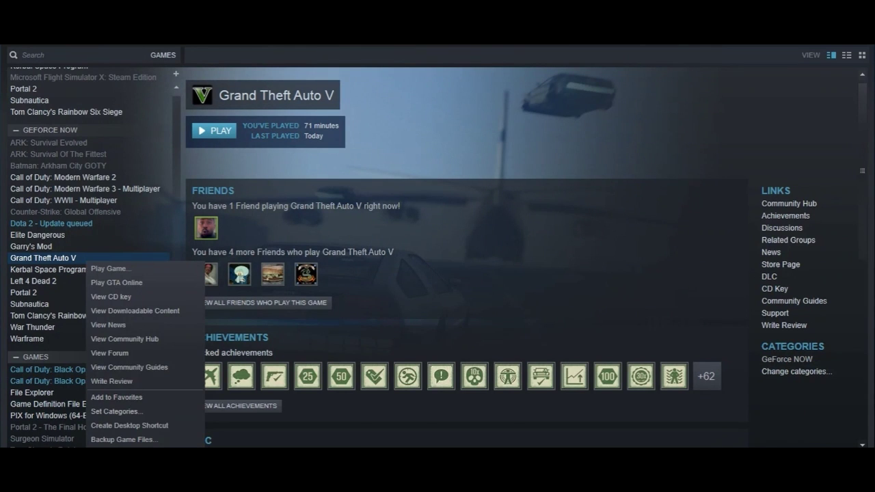
pyautogui.click(113, 468)
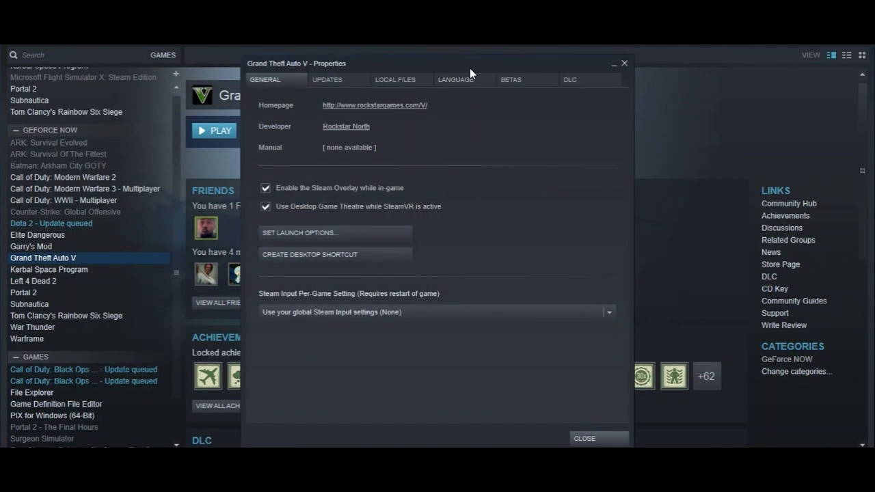
pyautogui.click(411, 81)
pyautogui.click(373, 128)
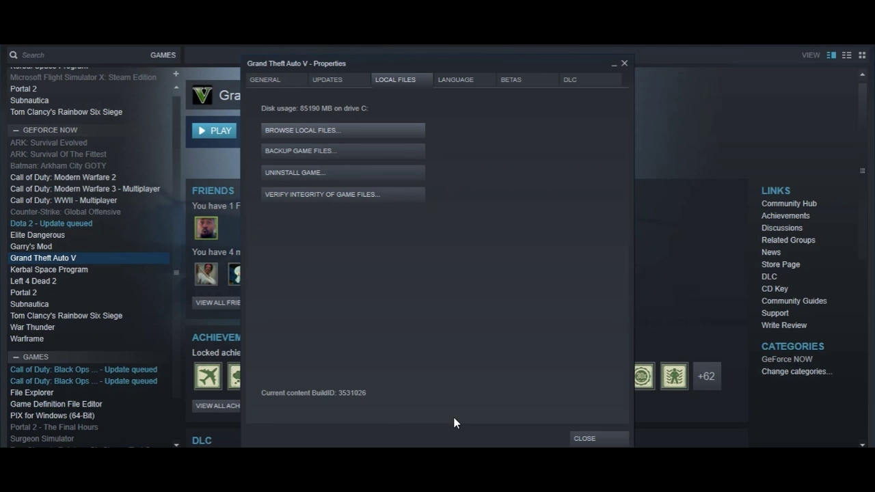
pyautogui.click(619, 444)
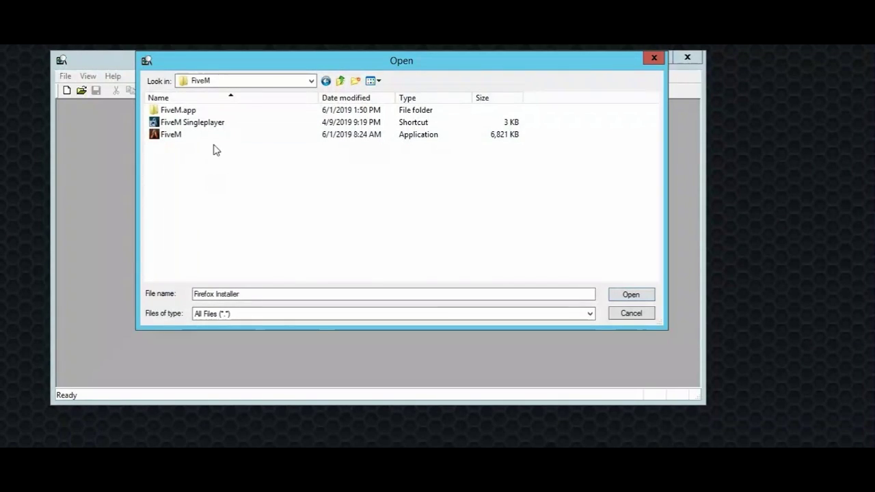
# - Run the FiveM application in the FiveM folder as administrator and accept the outdated Windows version notice
pyautogui.click(221, 139)
pyautogui.rightClick(221, 139)
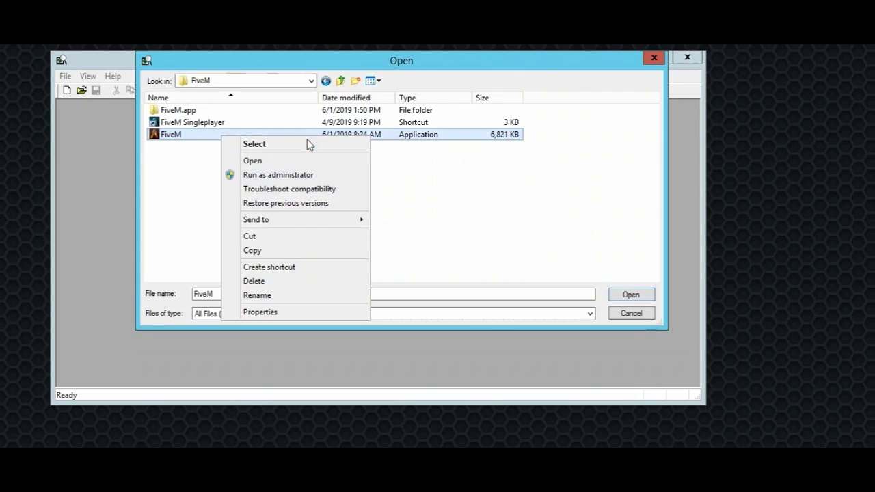
pyautogui.click(313, 176)
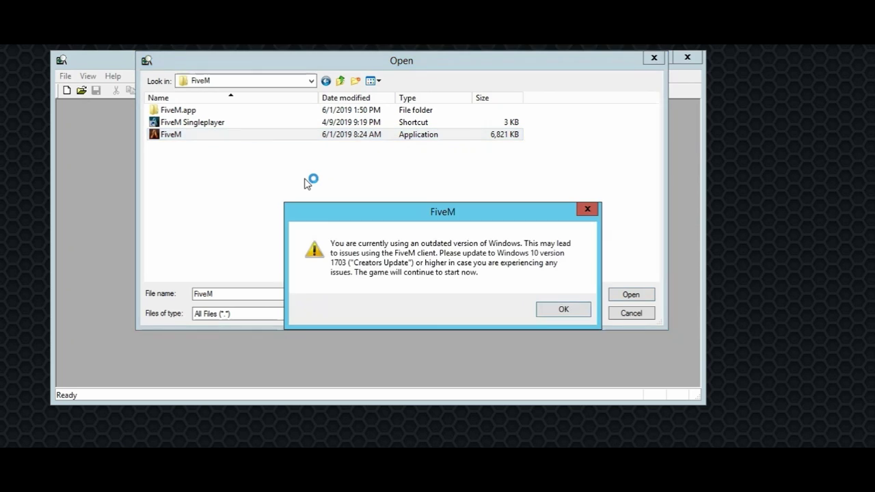
pyautogui.click(565, 308)
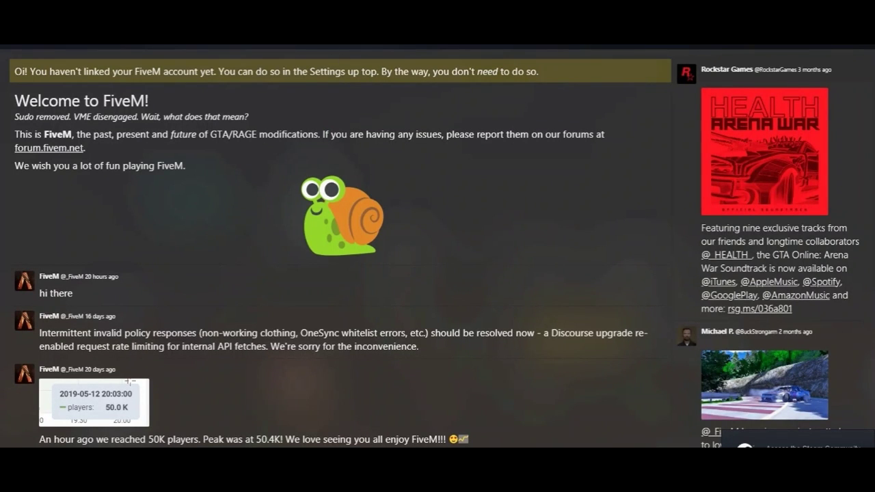
pyautogui.click(391, 48)
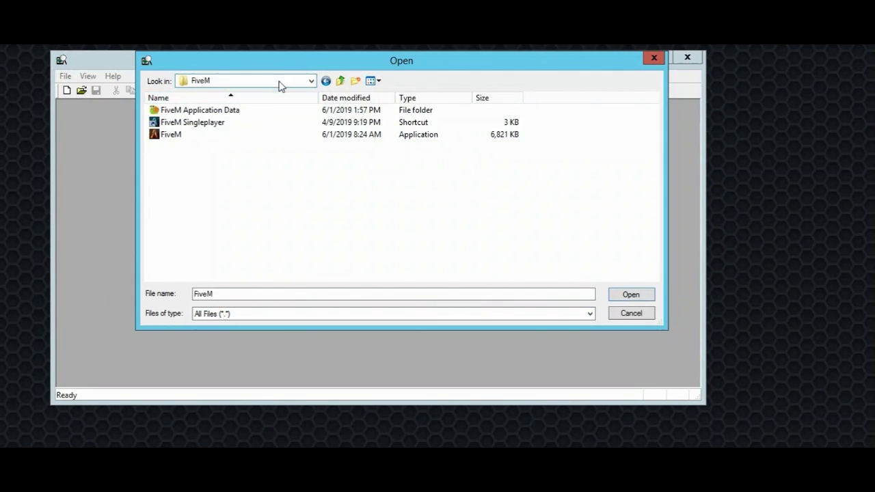
# - Return to the saves folder and bring up the context options for the folder's empty area
pyautogui.click(326, 81)
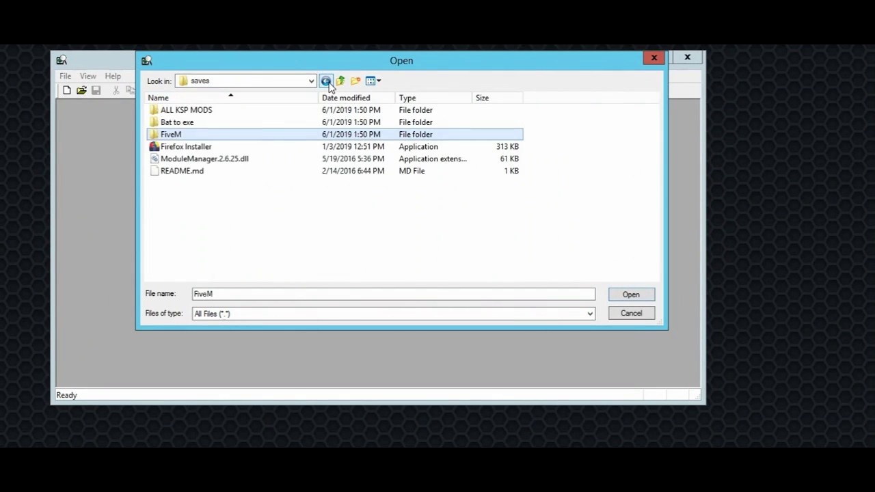
pyautogui.rightClick(301, 184)
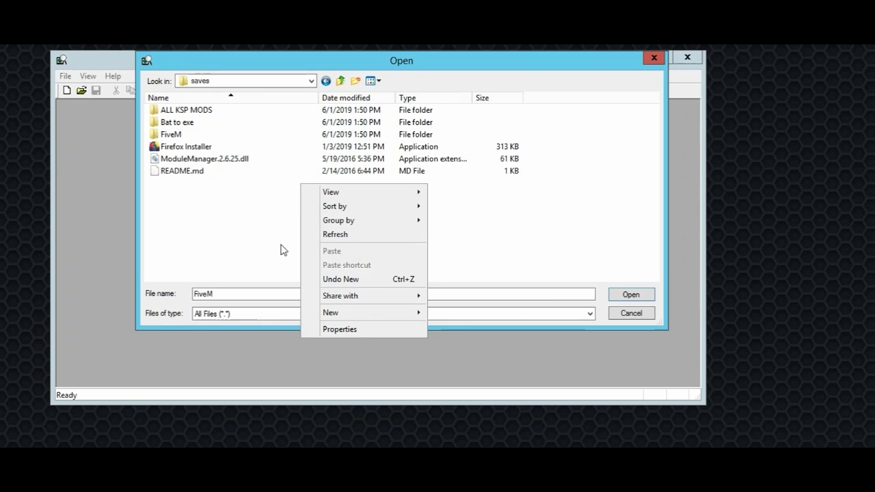